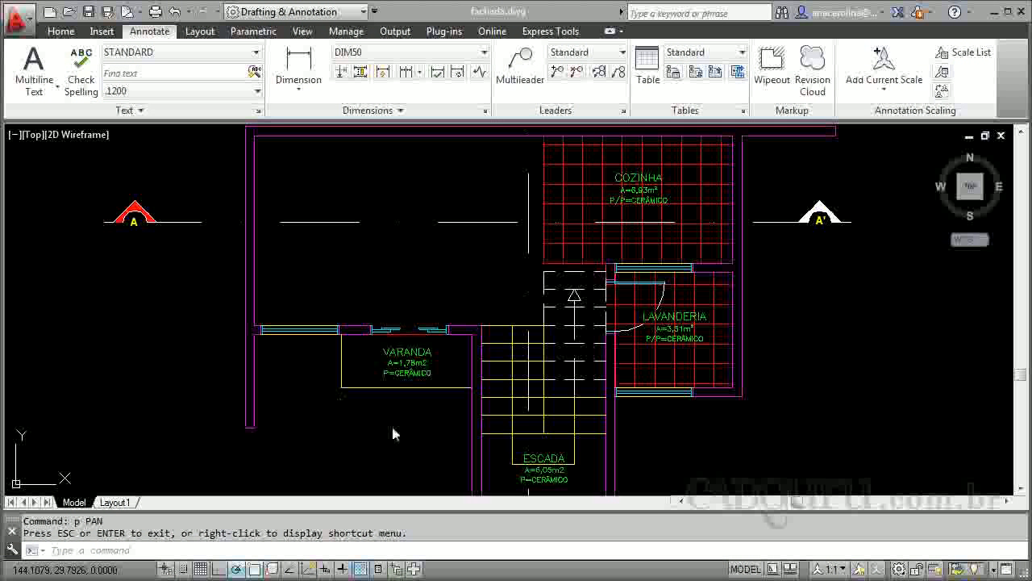
Start a multiline text and choose STANDARD as its text style
{"action": "key", "text": "Escape"}
{"action": "left_click", "coordinate": [61, 31]}
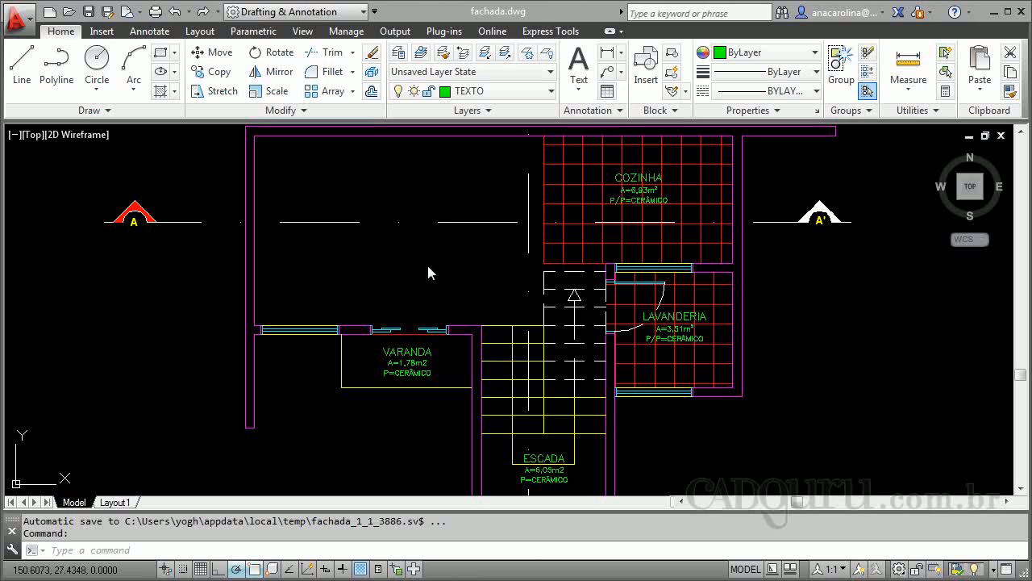
{"action": "left_click", "coordinate": [150, 34]}
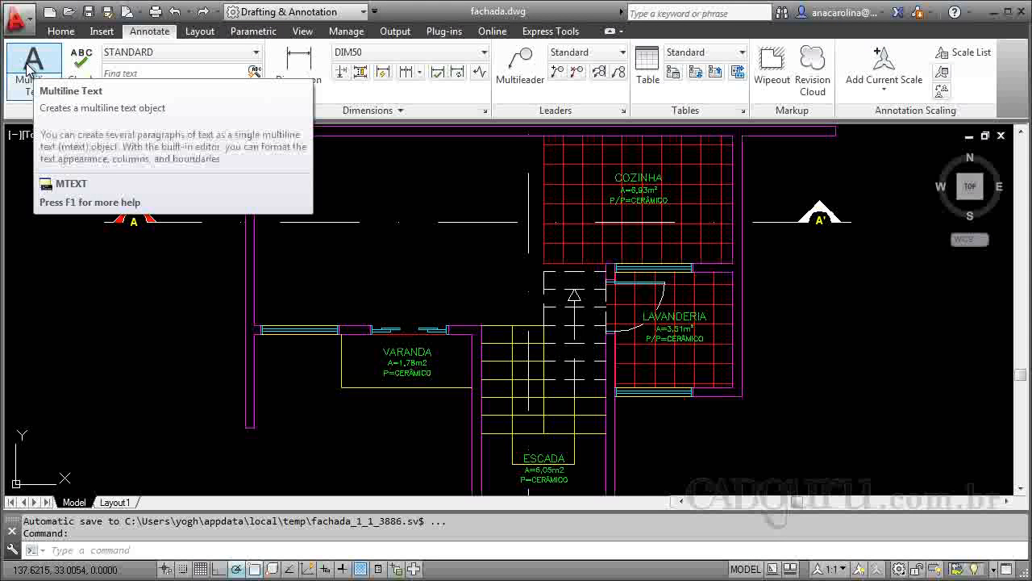
{"action": "left_click", "coordinate": [36, 90]}
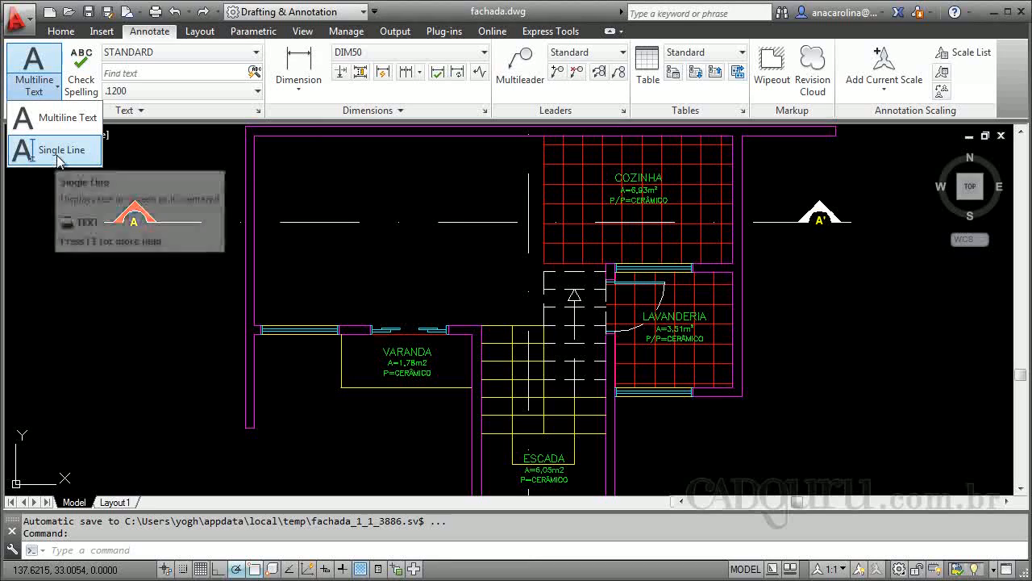
{"action": "left_click", "coordinate": [39, 71]}
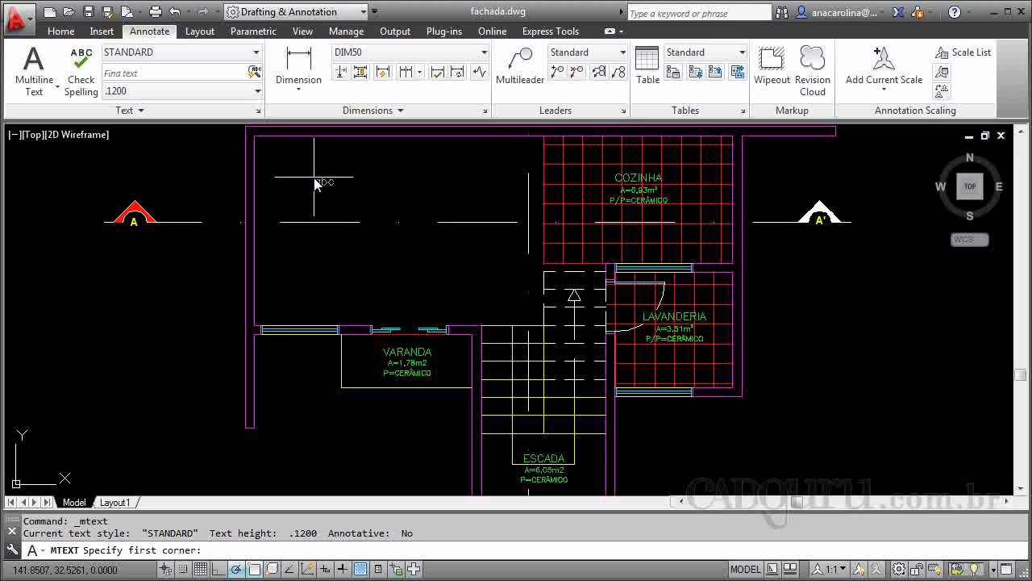
{"action": "left_click", "coordinate": [255, 55]}
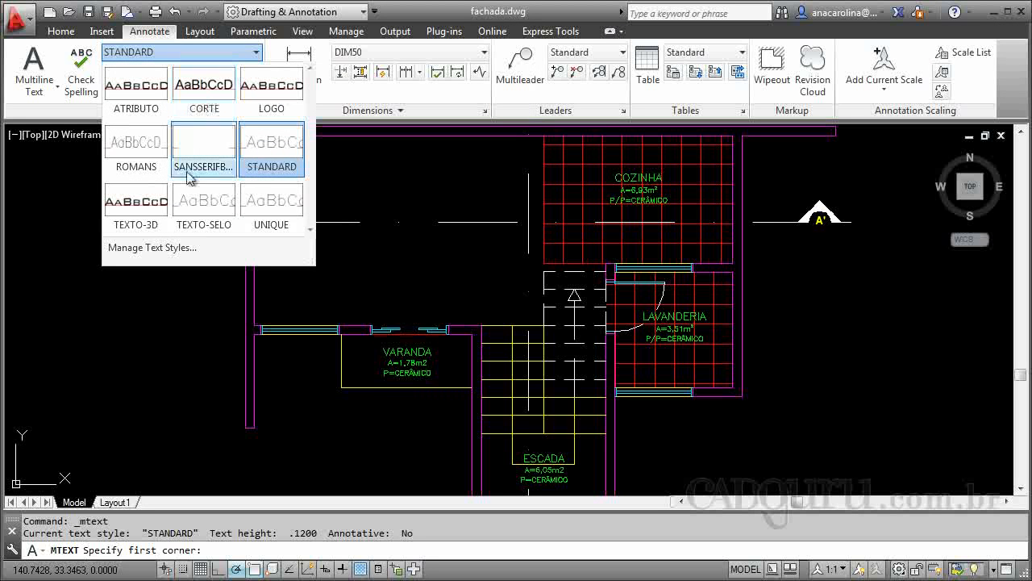
{"action": "left_click", "coordinate": [276, 163]}
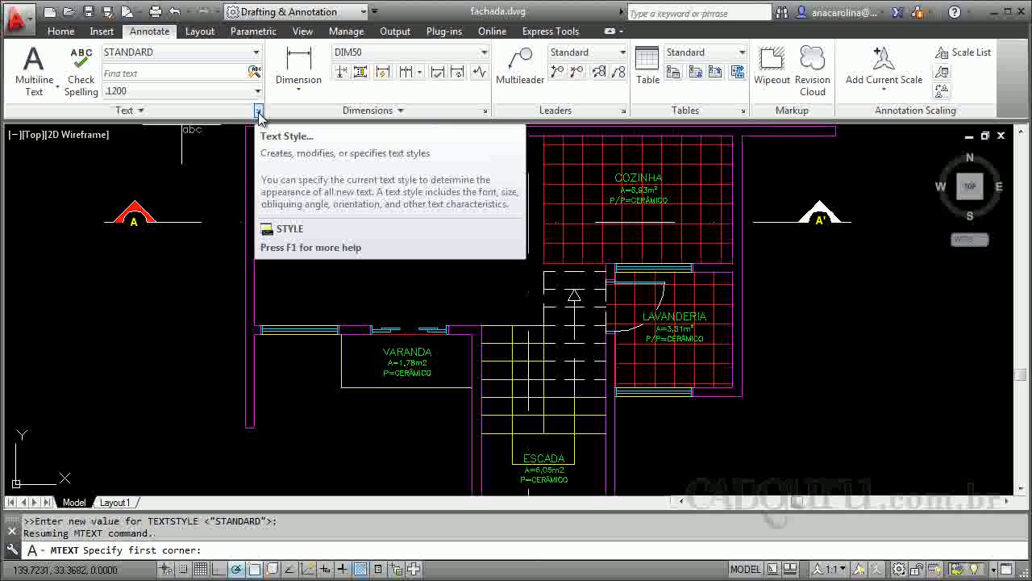
Examine the font and height settings of the STANDARD text style without changing them
{"action": "left_click", "coordinate": [258, 115]}
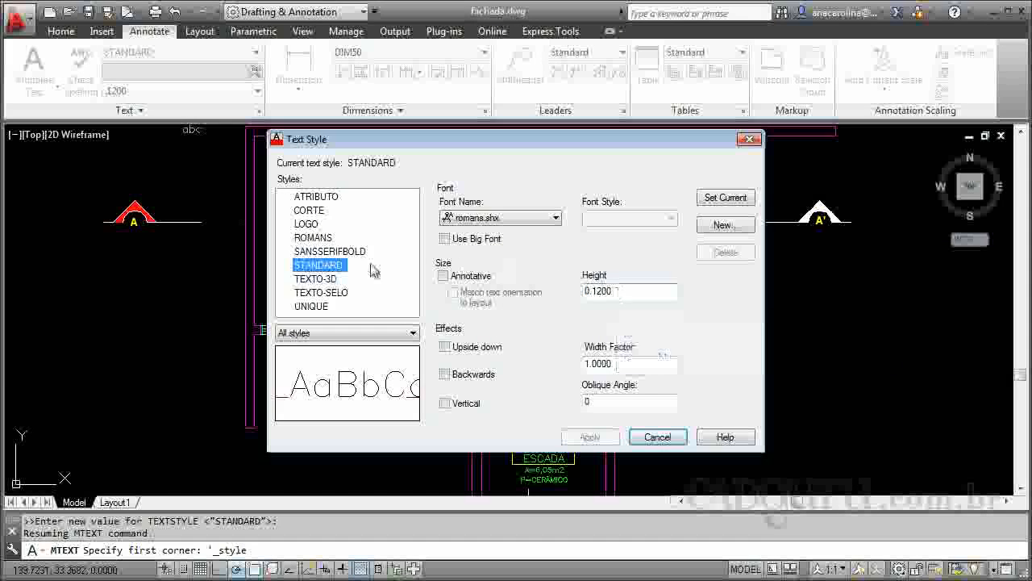
{"action": "left_click", "coordinate": [615, 295]}
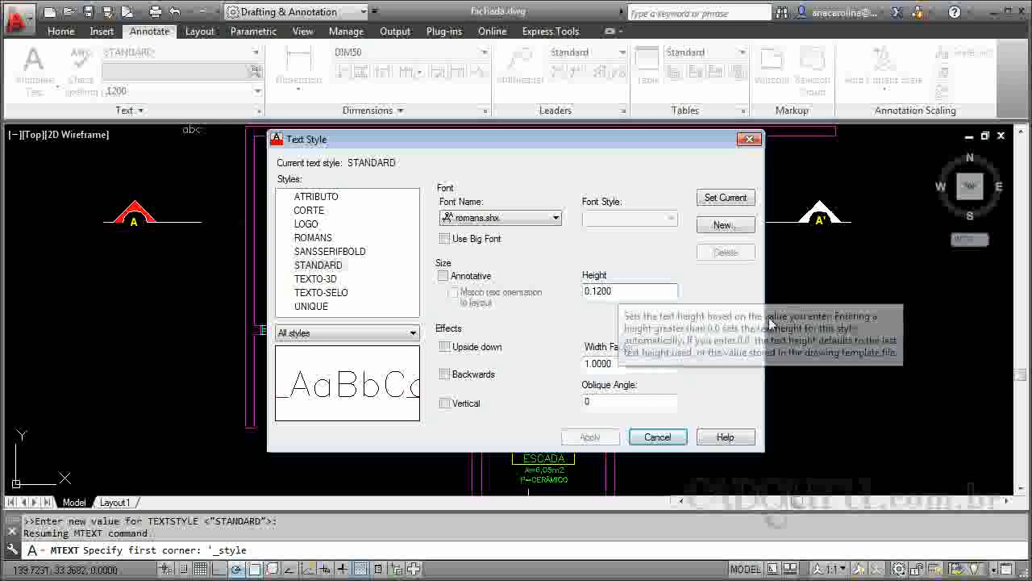
{"action": "left_click", "coordinate": [658, 439]}
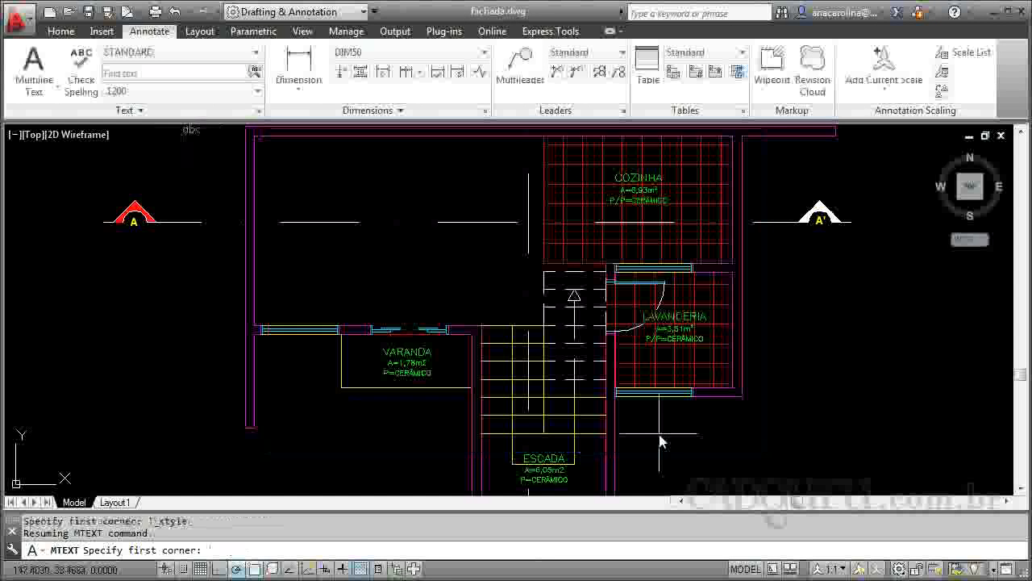
Place a multiline text box in the unlabeled room beside COZINHA and write SALA as its first line
{"action": "left_click", "coordinate": [328, 179]}
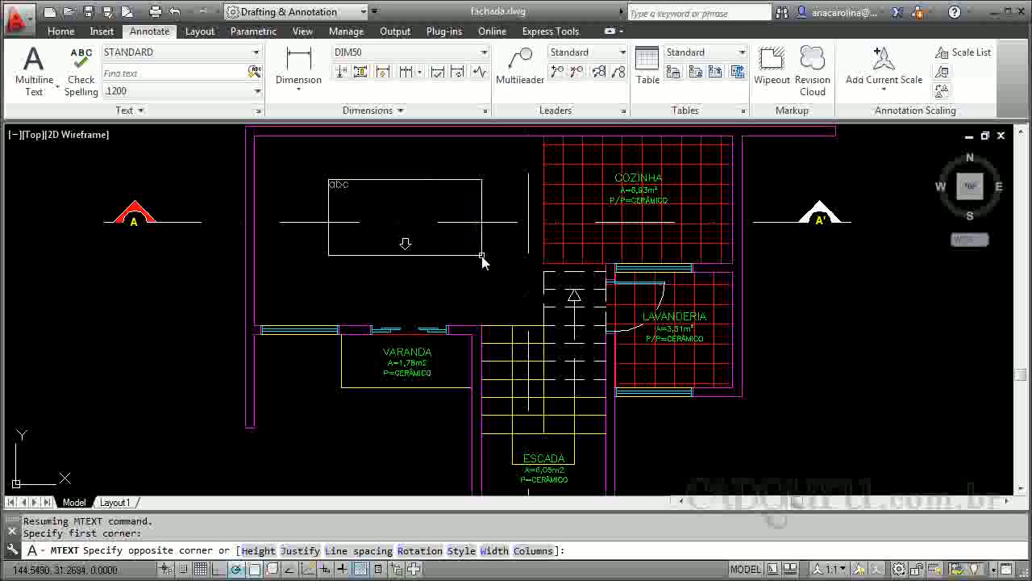
{"action": "left_click", "coordinate": [481, 255]}
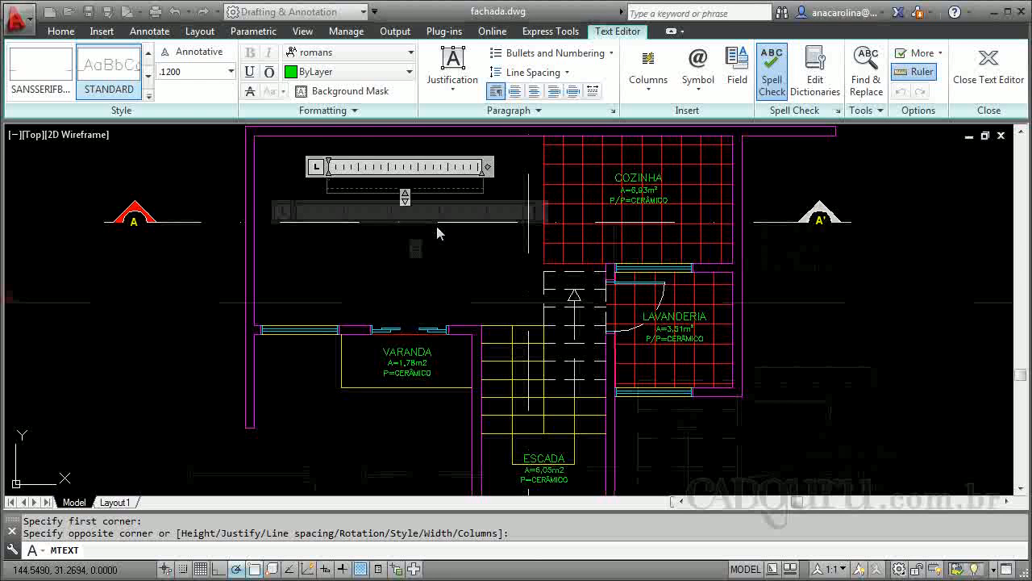
{"action": "scroll", "coordinate": [436, 228], "scroll_direction": "up", "scroll_amount": 2}
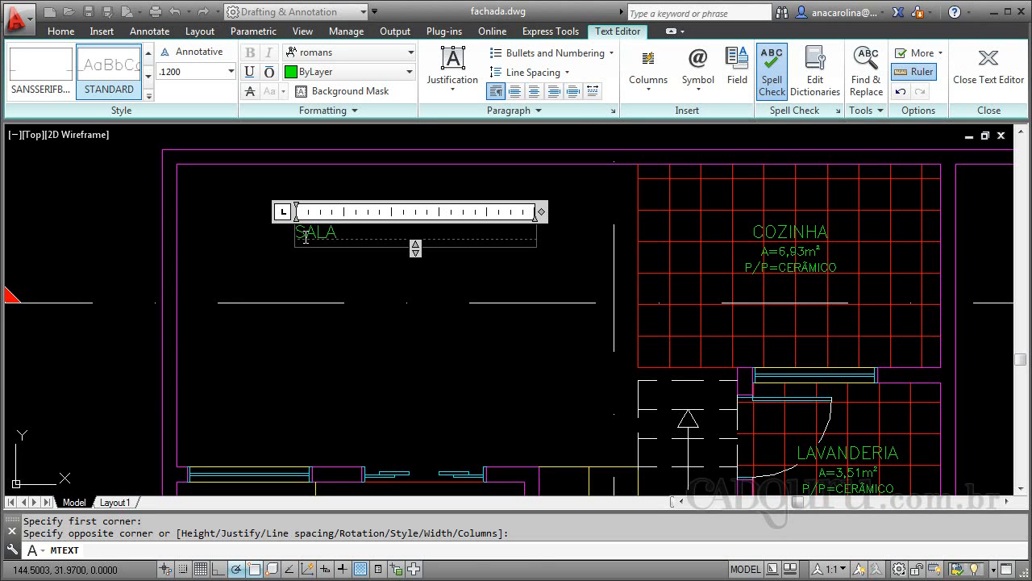
{"action": "key", "text": "Return"}
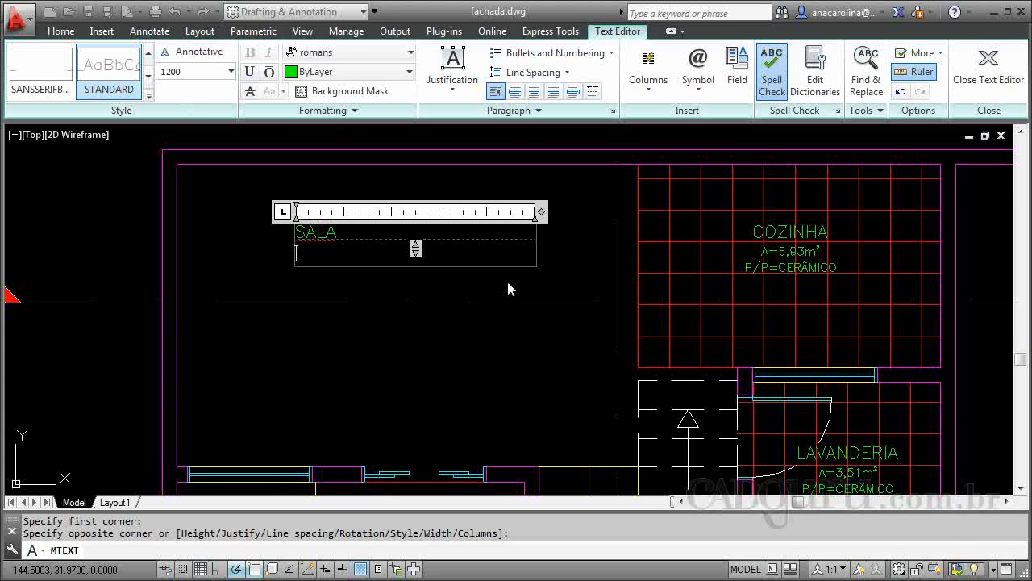
Write the area A=14,85m2 as the second line of the SALA label, with a lowercase m
{"action": "type", "text": "A"}
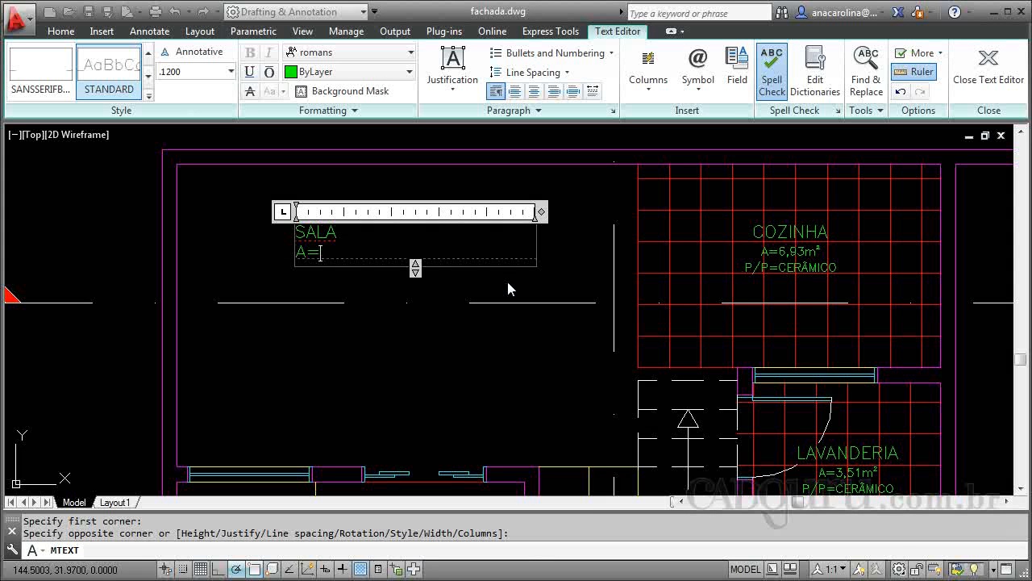
{"action": "type", "text": "=14,85M2"}
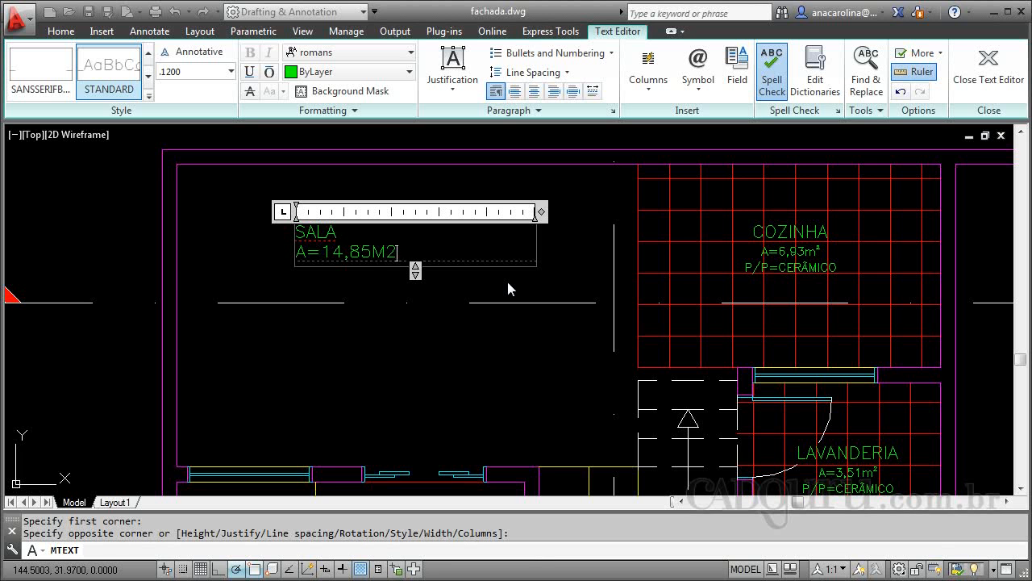
{"action": "key", "text": "BackSpace"}
{"action": "key", "text": "BackSpace"}
{"action": "type", "text": "m2"}
{"action": "key", "text": "Return"}
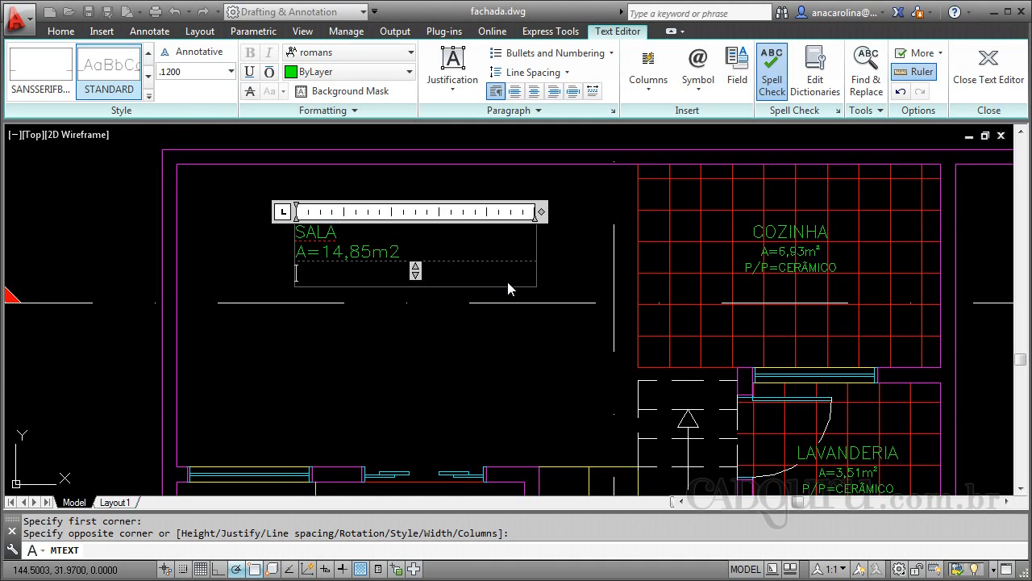
Write P=CERÂMICO as the third line of the SALA label and finish the text
{"action": "type", "text": "P=CERÂ"}
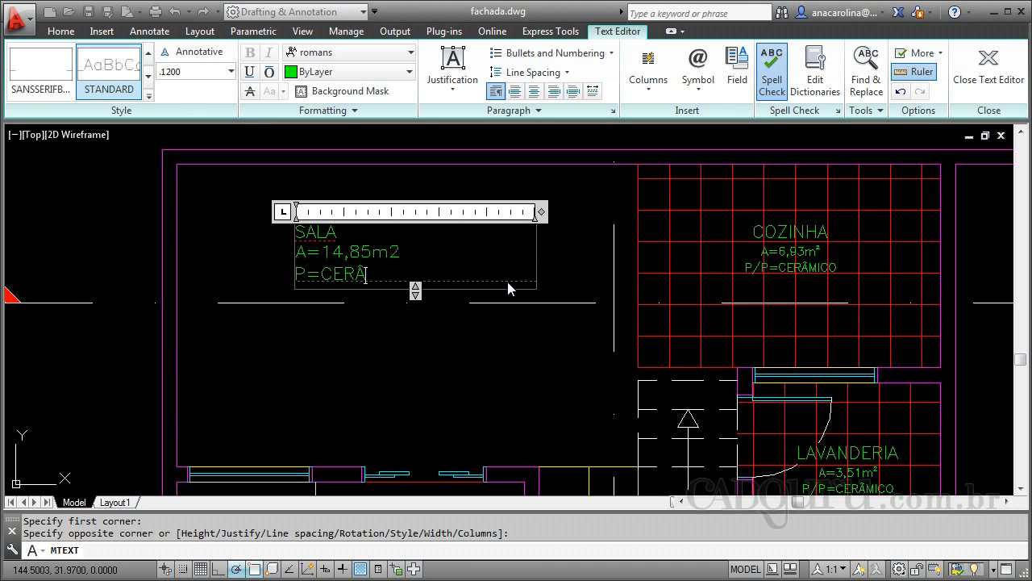
{"action": "type", "text": "MICO"}
{"action": "key", "text": "Return"}
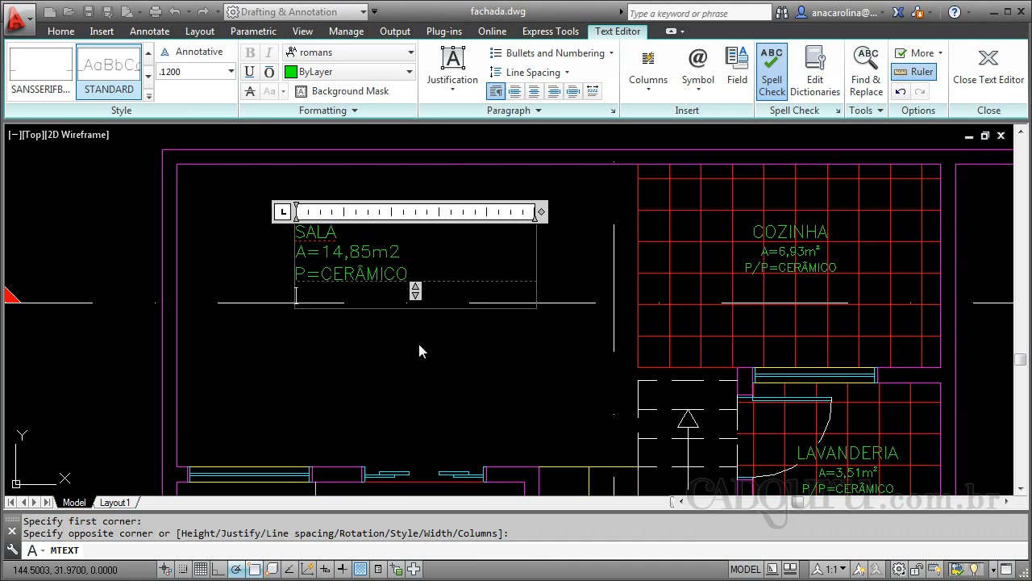
{"action": "key", "text": "BackSpace"}
{"action": "left_click", "coordinate": [433, 326]}
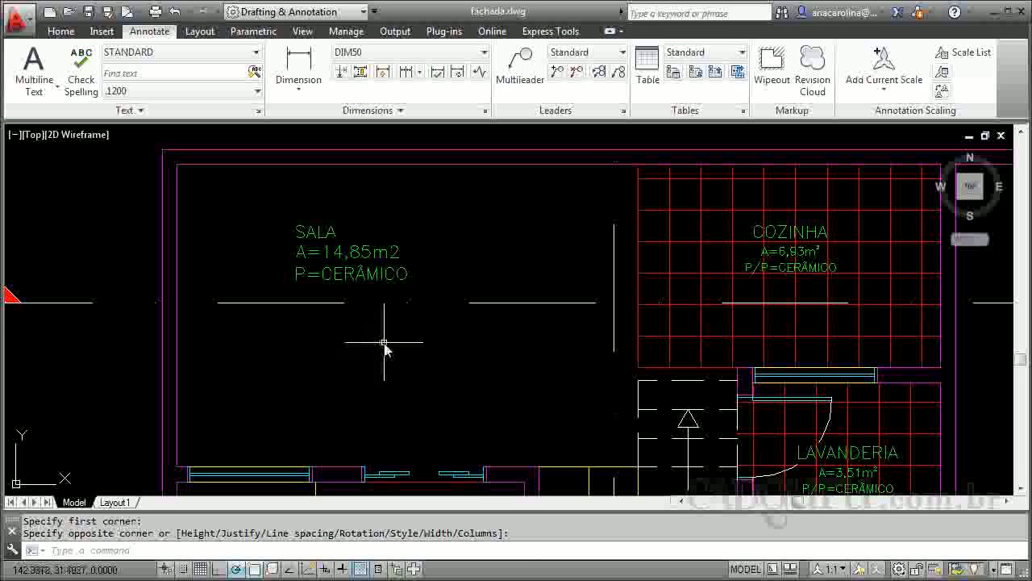
Reopen the SALA label and center all three of its lines
{"action": "double_click", "coordinate": [319, 234]}
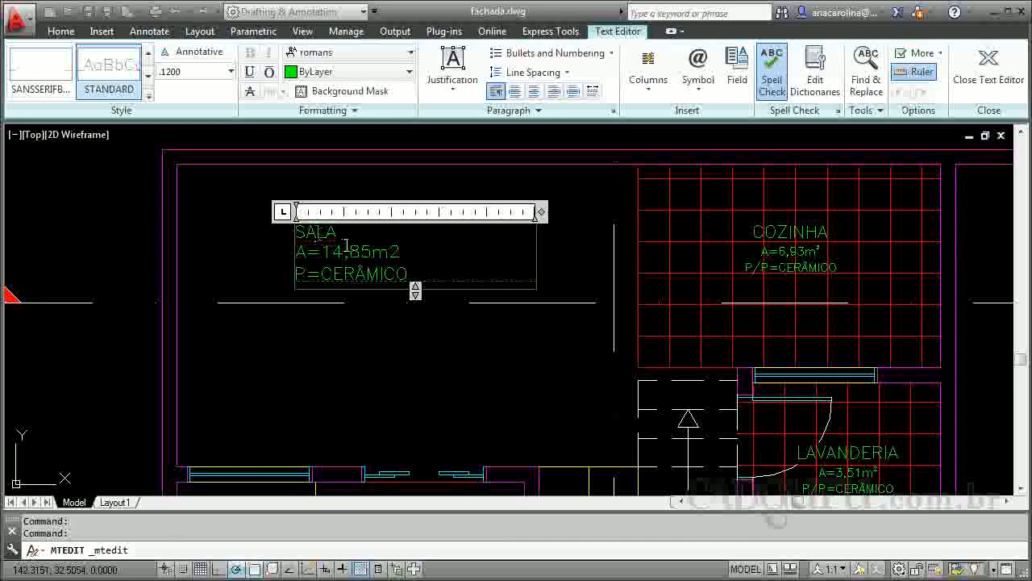
{"action": "left_click", "coordinate": [338, 253]}
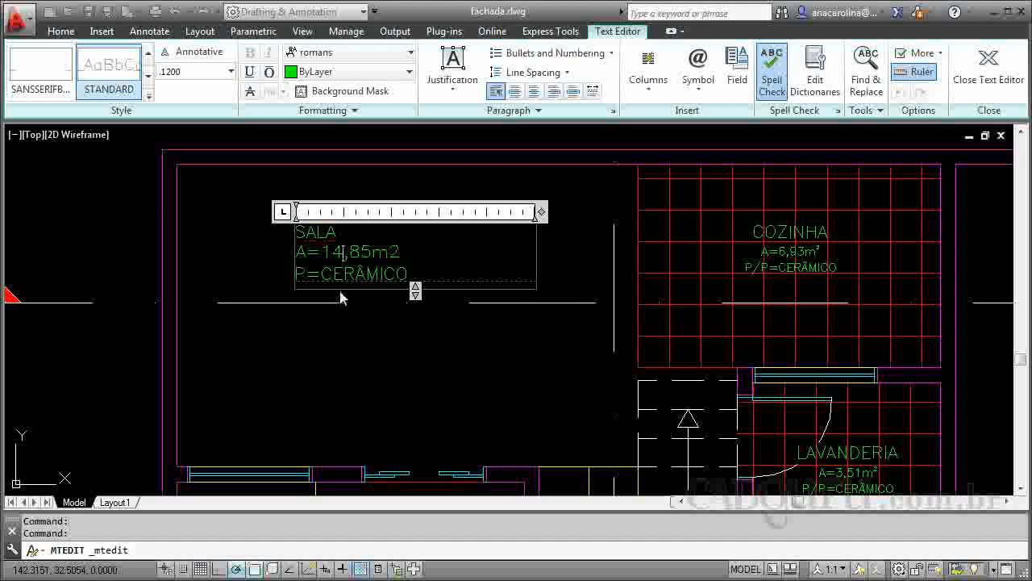
{"action": "left_click_drag", "start_coordinate": [412, 272], "coordinate": [288, 233]}
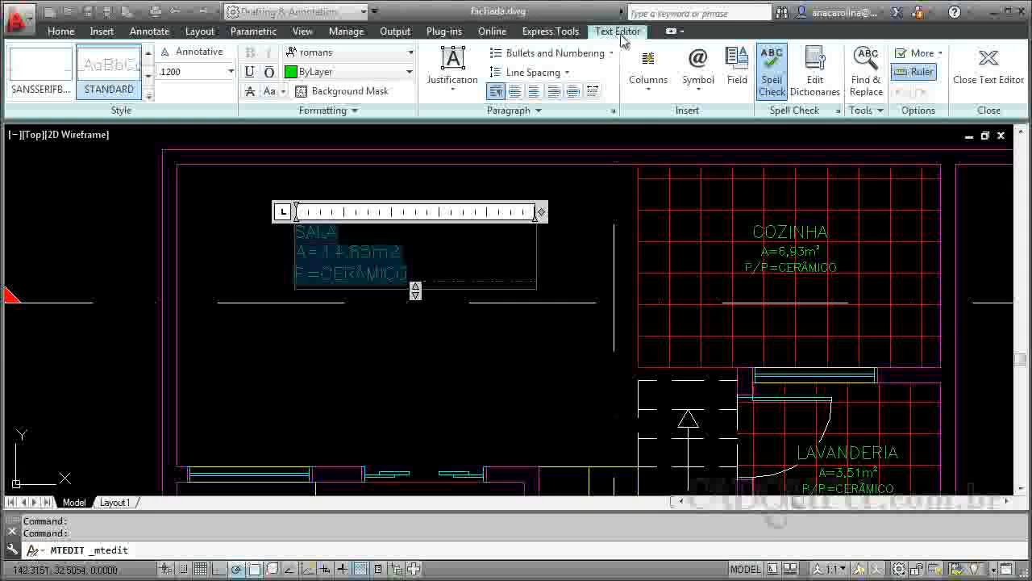
{"action": "left_click", "coordinate": [533, 91]}
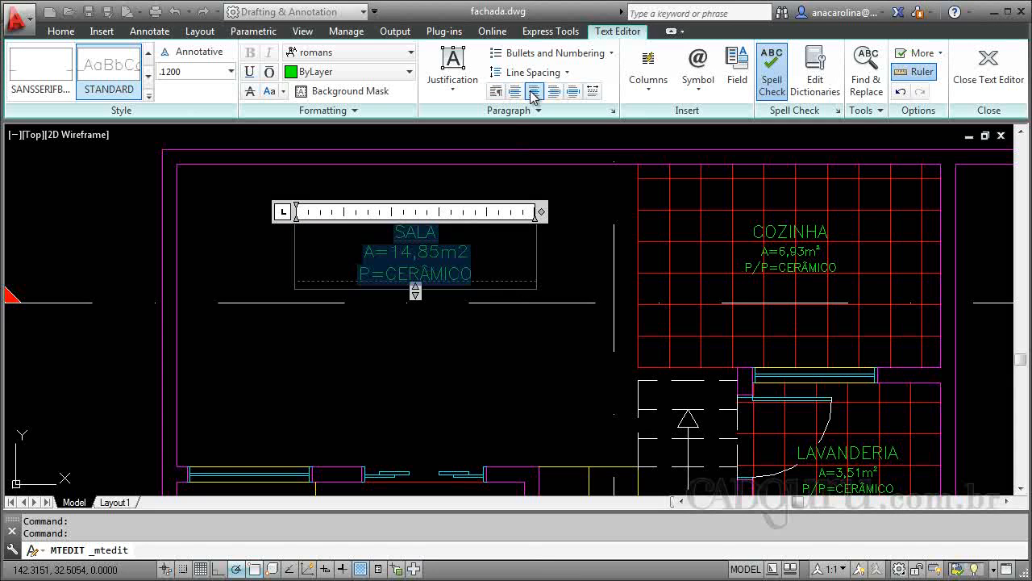
Set the text height of the area and floor-finish lines in the SALA label to .0800 and finish editing
{"action": "left_click_drag", "start_coordinate": [474, 274], "coordinate": [365, 255]}
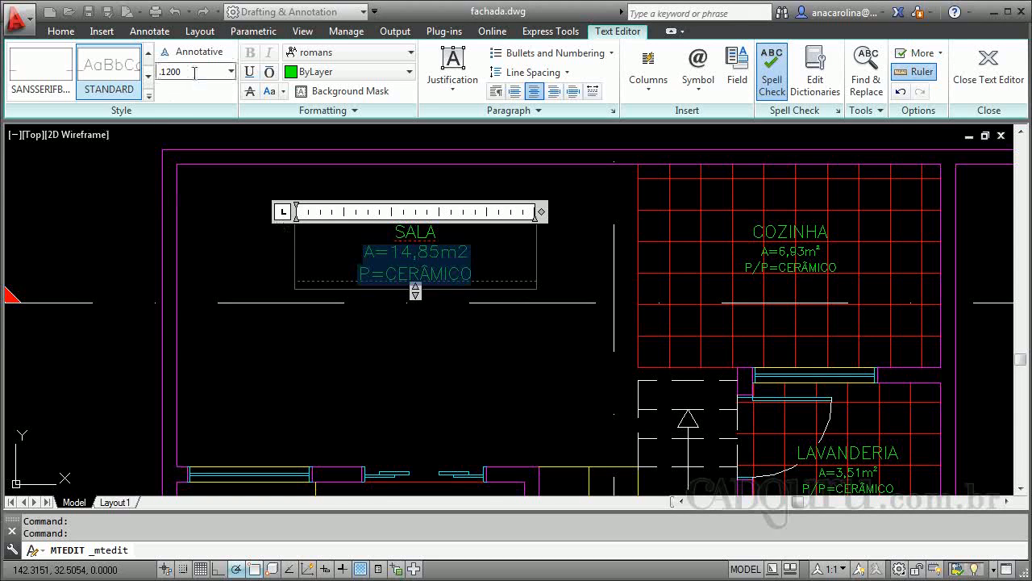
{"action": "left_click", "coordinate": [230, 72]}
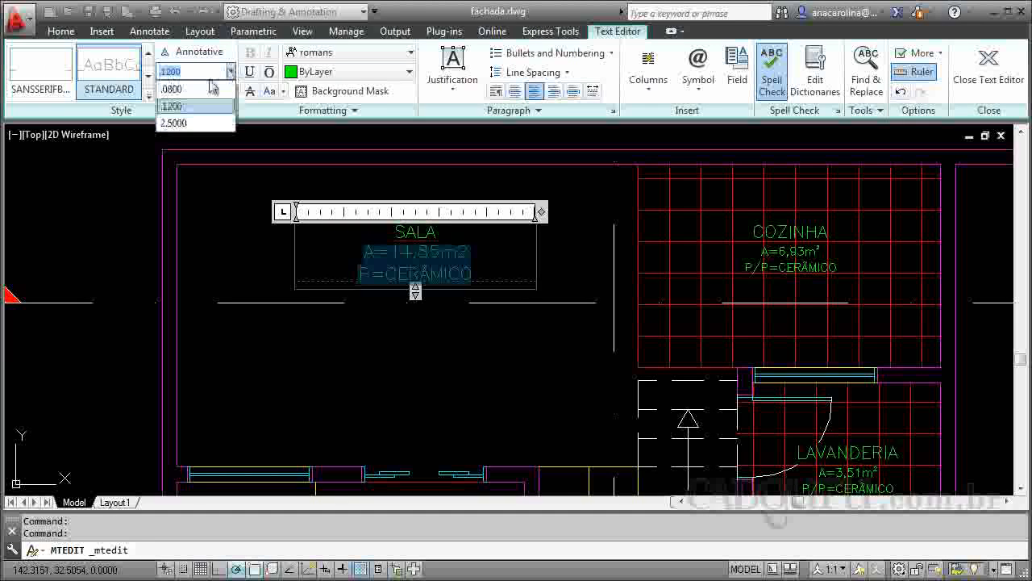
{"action": "left_click", "coordinate": [186, 90]}
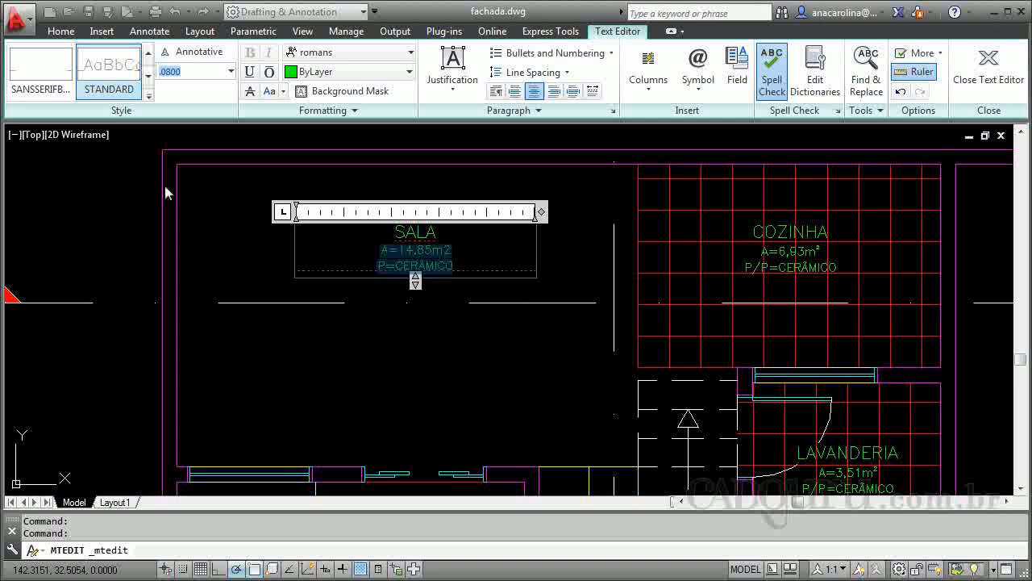
{"action": "left_click", "coordinate": [443, 345]}
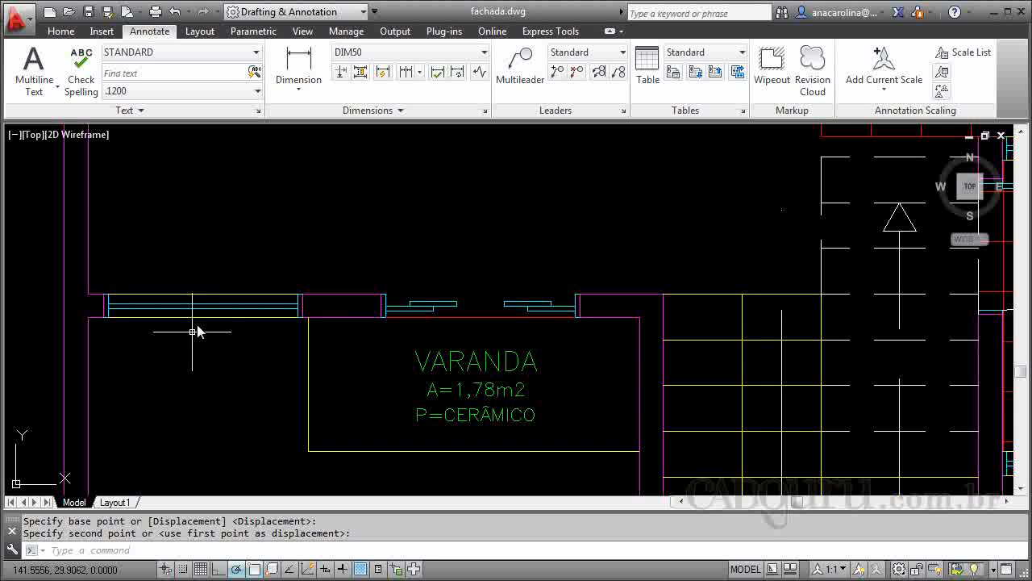
Add a multiline text reading 160x210 just above the sliding door to the VARANDA
{"action": "left_click", "coordinate": [33, 65]}
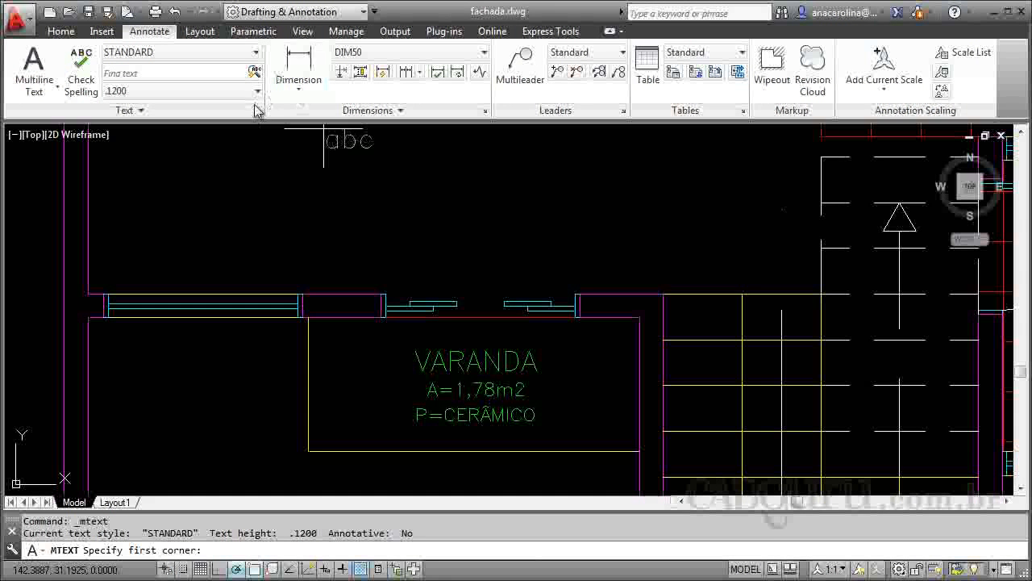
{"action": "left_click", "coordinate": [376, 233]}
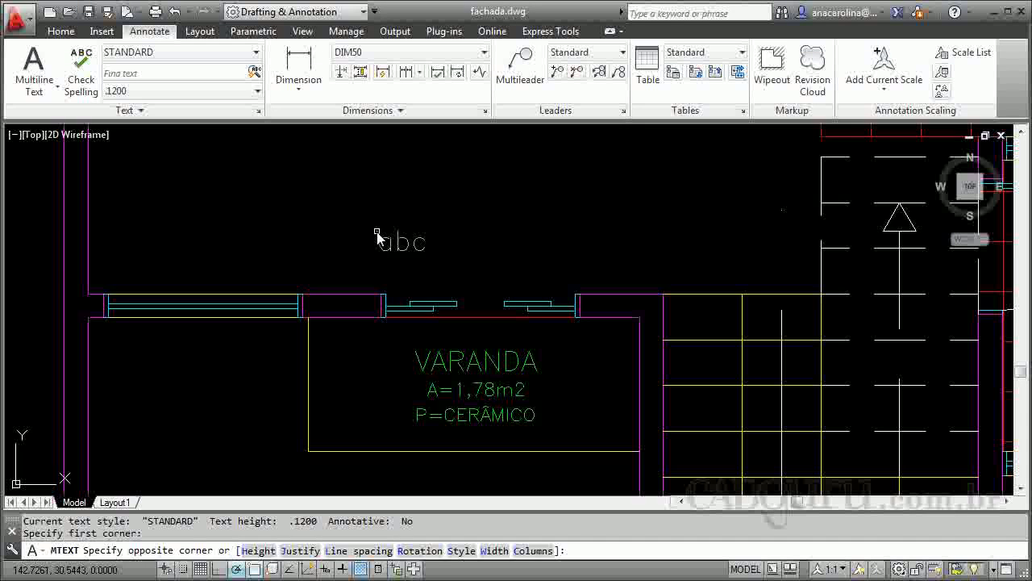
{"action": "left_click", "coordinate": [586, 286]}
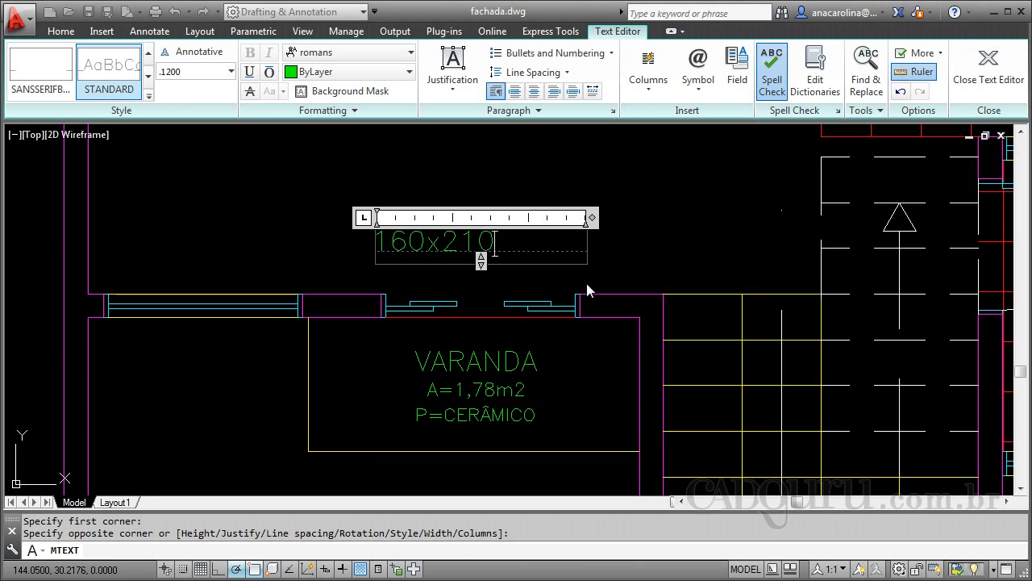
{"action": "left_click", "coordinate": [492, 282]}
Set the text height of the whole 160x210 door label to .0800 and finish editing
{"action": "left_click", "coordinate": [435, 246]}
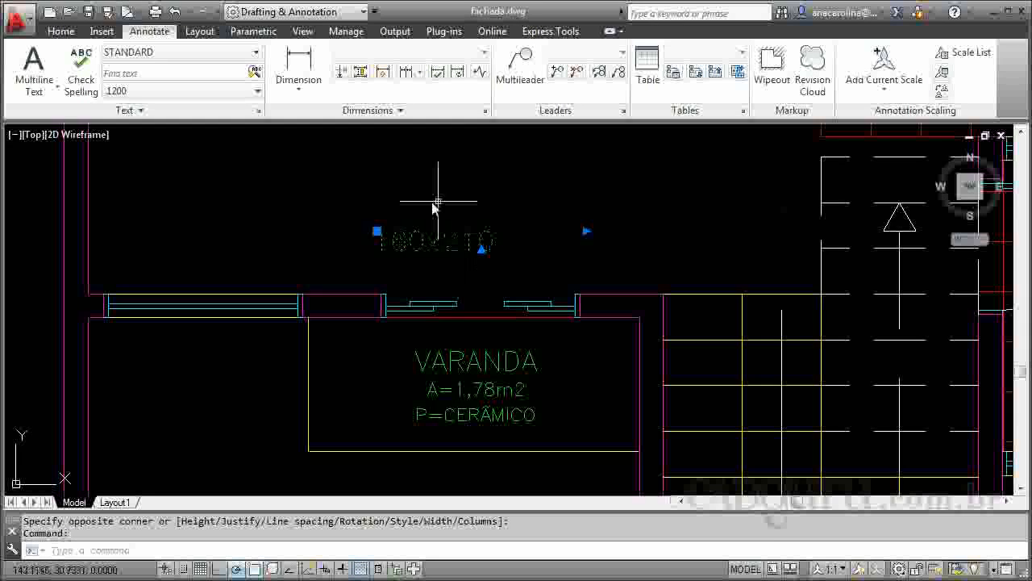
{"action": "double_click", "coordinate": [448, 256]}
{"action": "left_click_drag", "start_coordinate": [496, 242], "coordinate": [342, 222]}
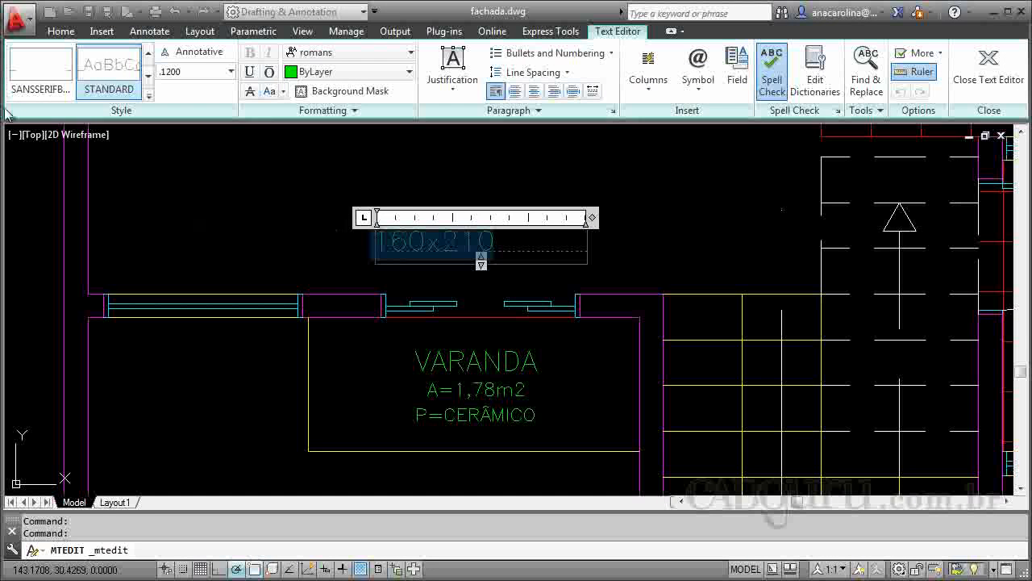
{"action": "left_click", "coordinate": [231, 71]}
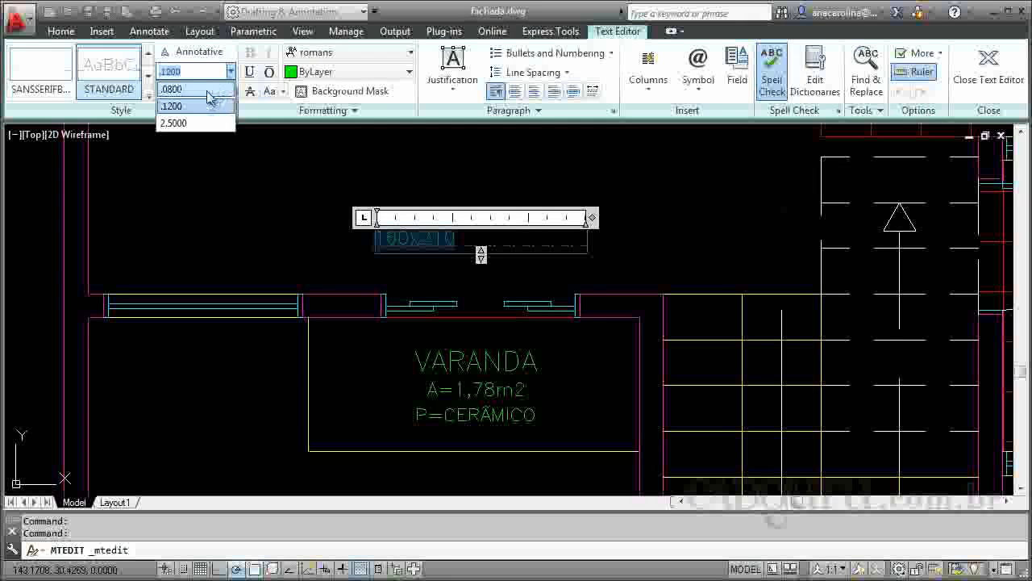
{"action": "left_click", "coordinate": [193, 90]}
{"action": "left_click", "coordinate": [473, 276]}
Reopen the 160x210 door label, center its text and finish editing
{"action": "left_click", "coordinate": [436, 242]}
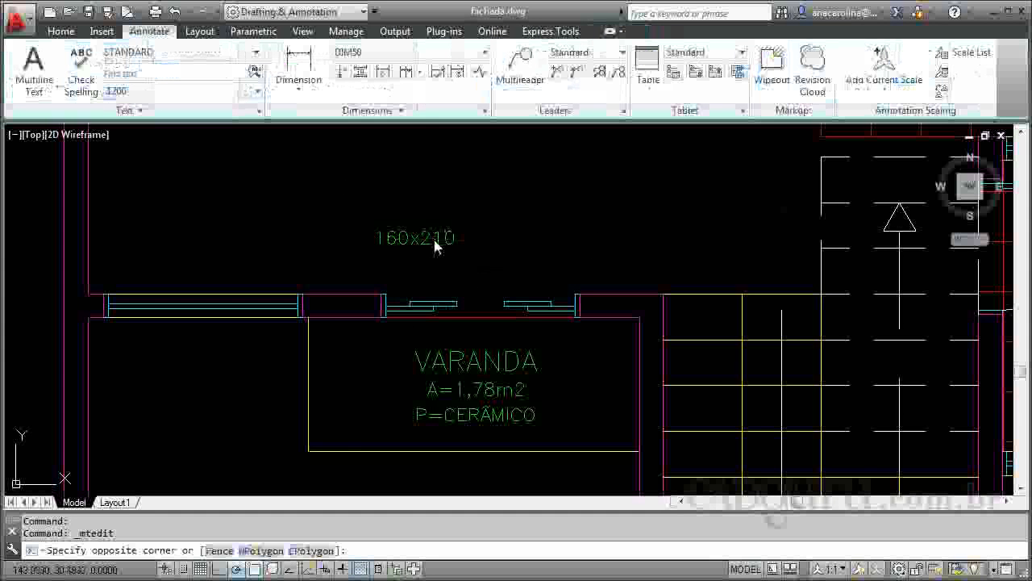
{"action": "left_click", "coordinate": [432, 243]}
{"action": "double_click", "coordinate": [426, 234]}
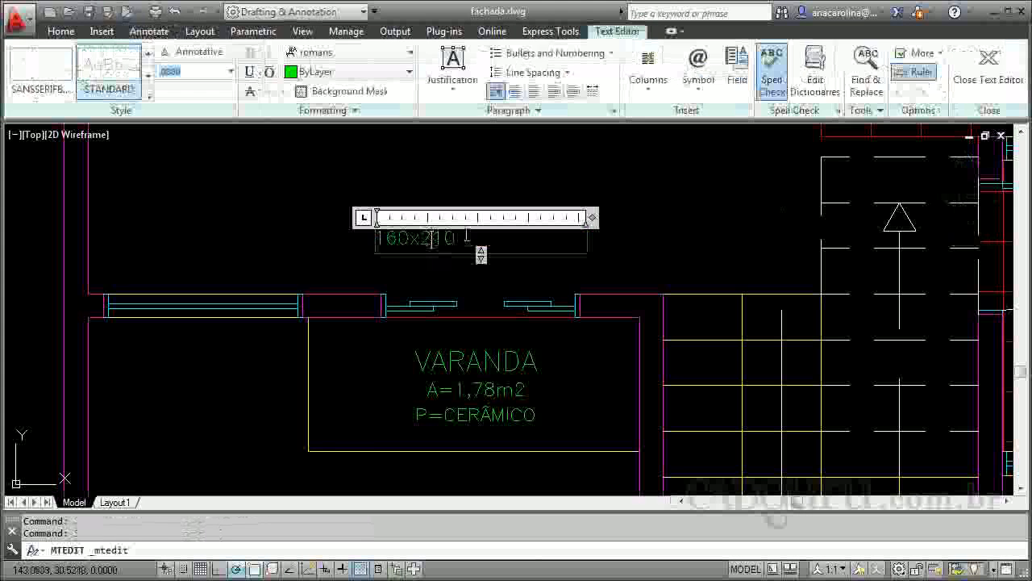
{"action": "left_click", "coordinate": [534, 95]}
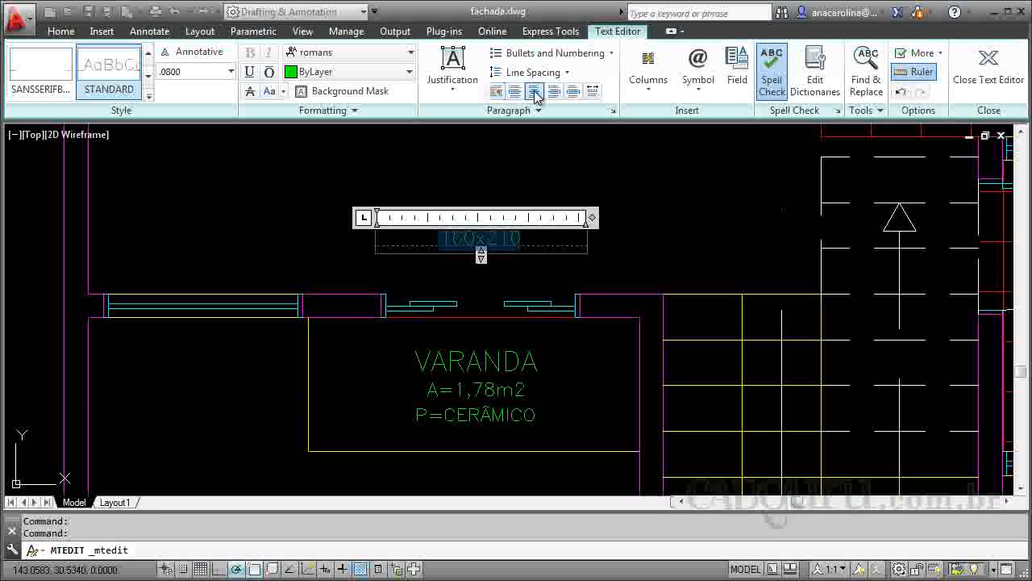
{"action": "left_click", "coordinate": [534, 275]}
Narrow the text frame of the 160x210 label from its far side and extend its height slightly downward
{"action": "left_click", "coordinate": [521, 232]}
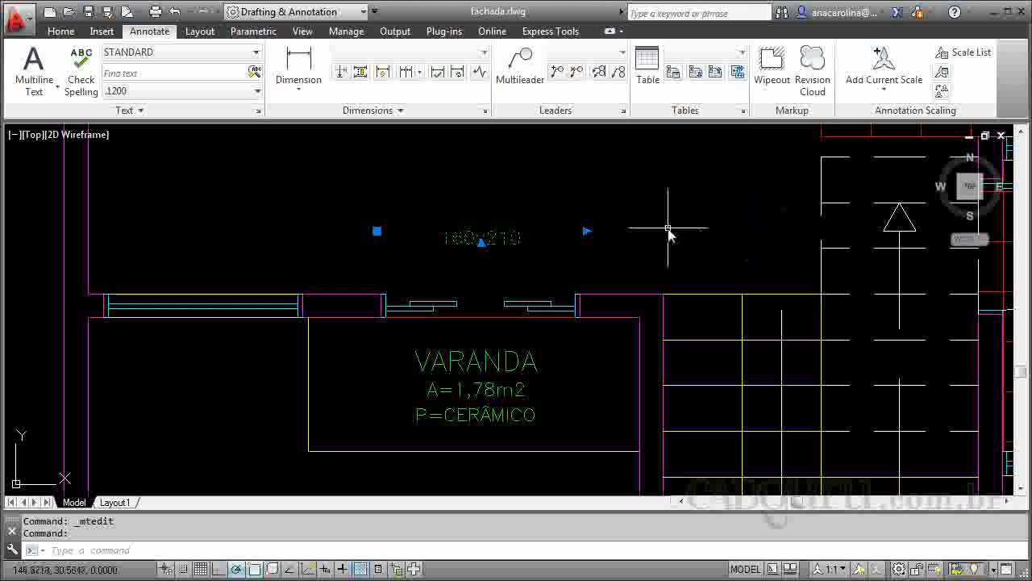
{"action": "left_click", "coordinate": [586, 231]}
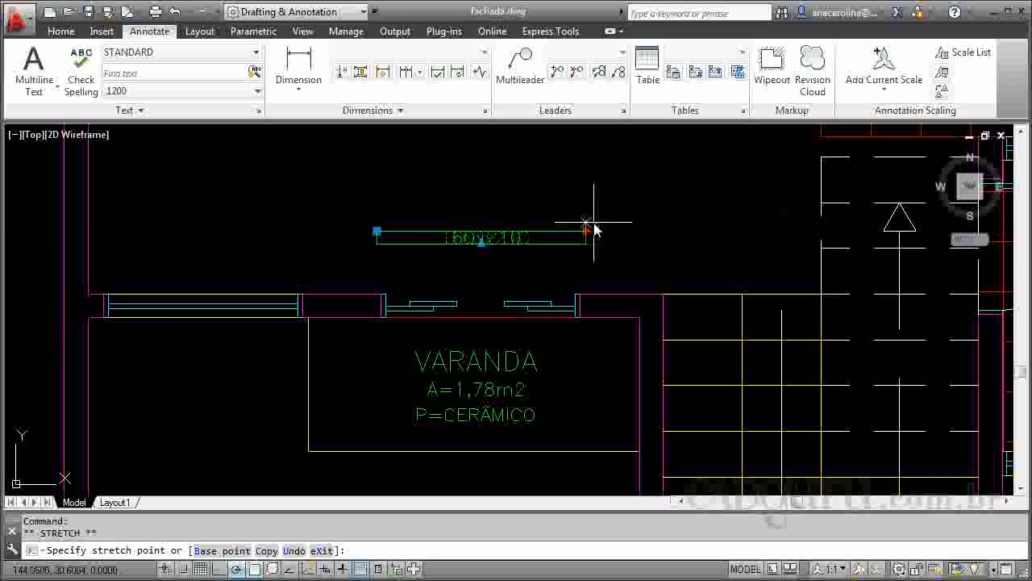
{"action": "left_click", "coordinate": [530, 231]}
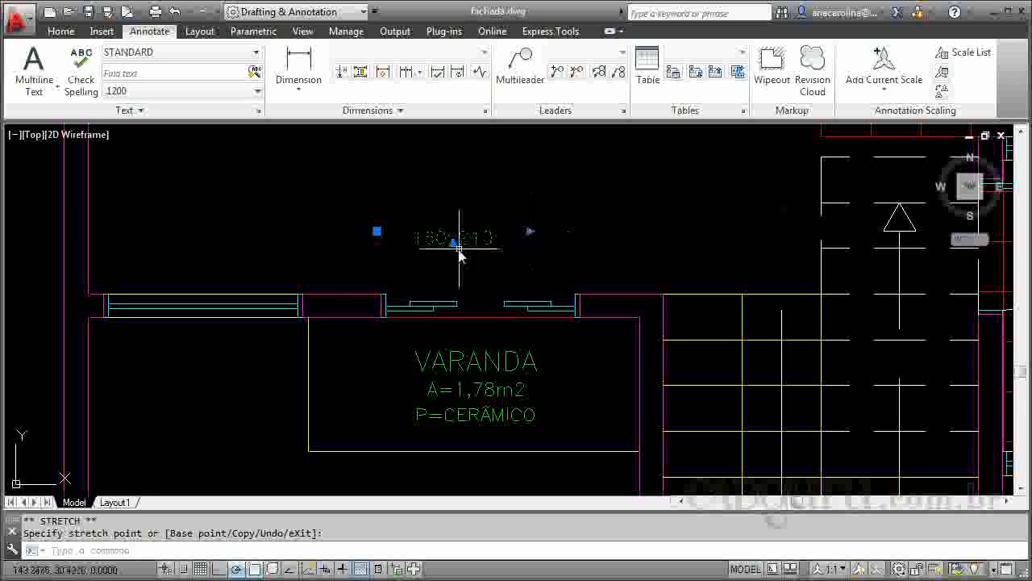
{"action": "left_click", "coordinate": [454, 286]}
{"action": "left_click", "coordinate": [453, 286]}
{"action": "left_click", "coordinate": [454, 254]}
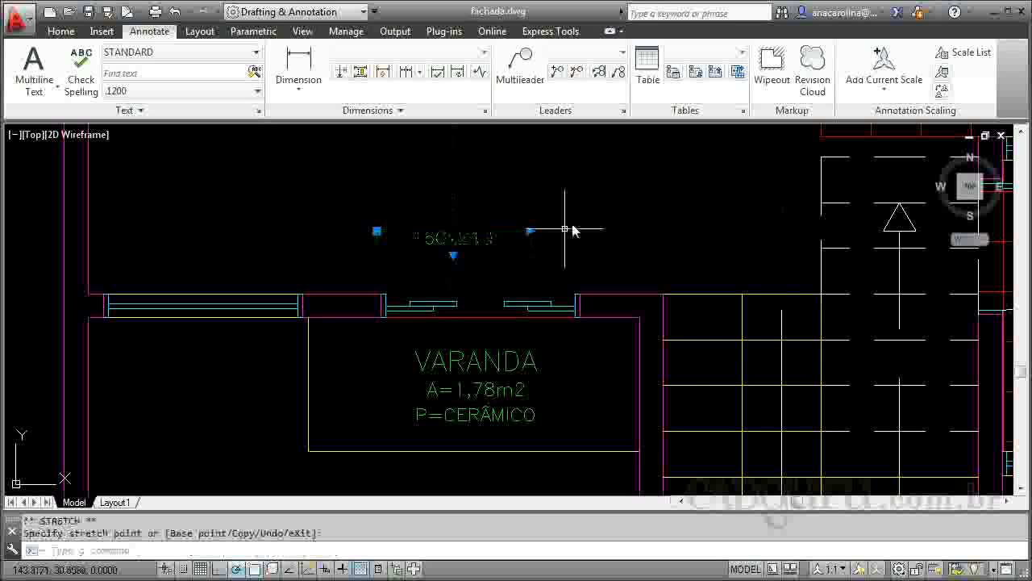
{"action": "key", "text": "Escape"}
{"action": "key", "text": "Escape"}
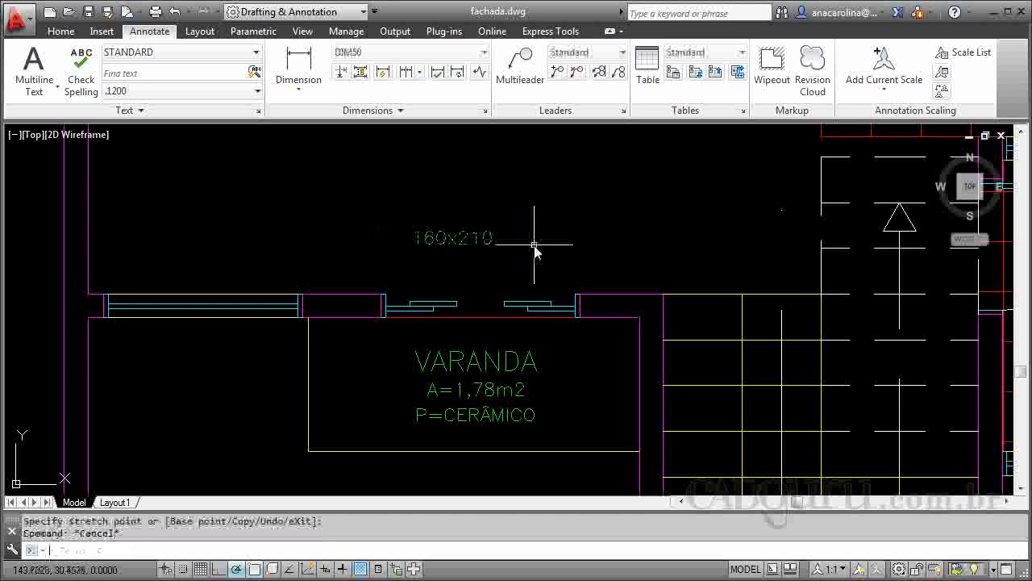
Move the 160x210 label down so it sits centered directly above the sliding door to the VARANDA
{"action": "left_click", "coordinate": [468, 240]}
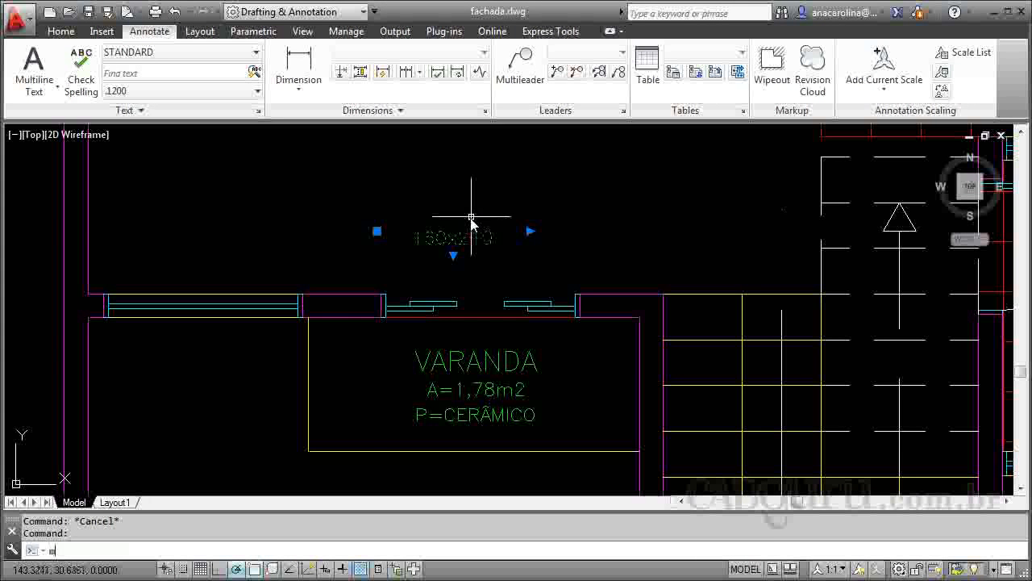
{"action": "type", "text": "m"}
{"action": "key", "text": "Return"}
{"action": "left_click", "coordinate": [445, 222]}
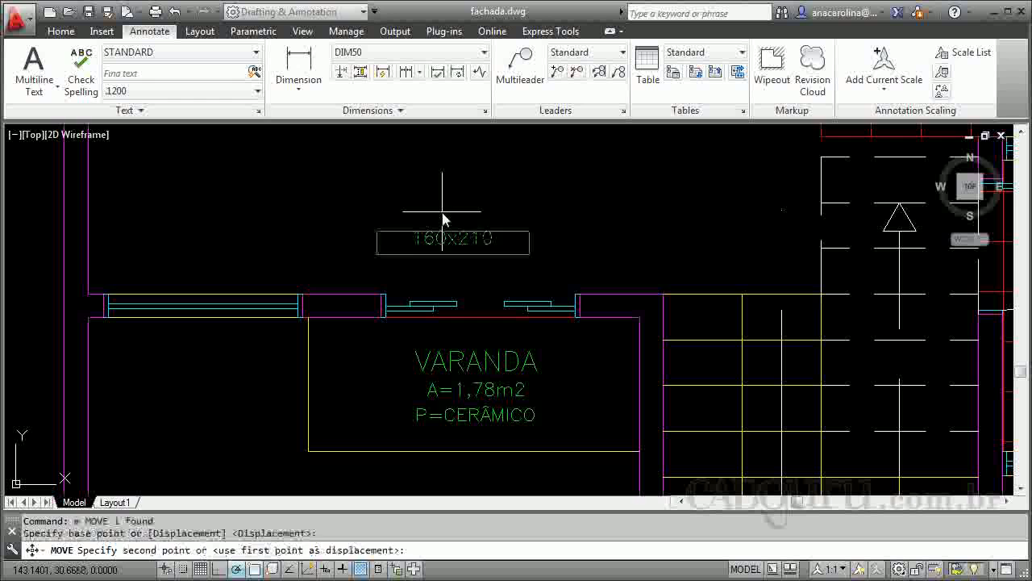
{"action": "left_click", "coordinate": [479, 249]}
{"action": "left_click", "coordinate": [529, 270]}
{"action": "key", "text": "Return"}
{"action": "left_click", "coordinate": [721, 210]}
{"action": "left_click", "coordinate": [675, 218]}
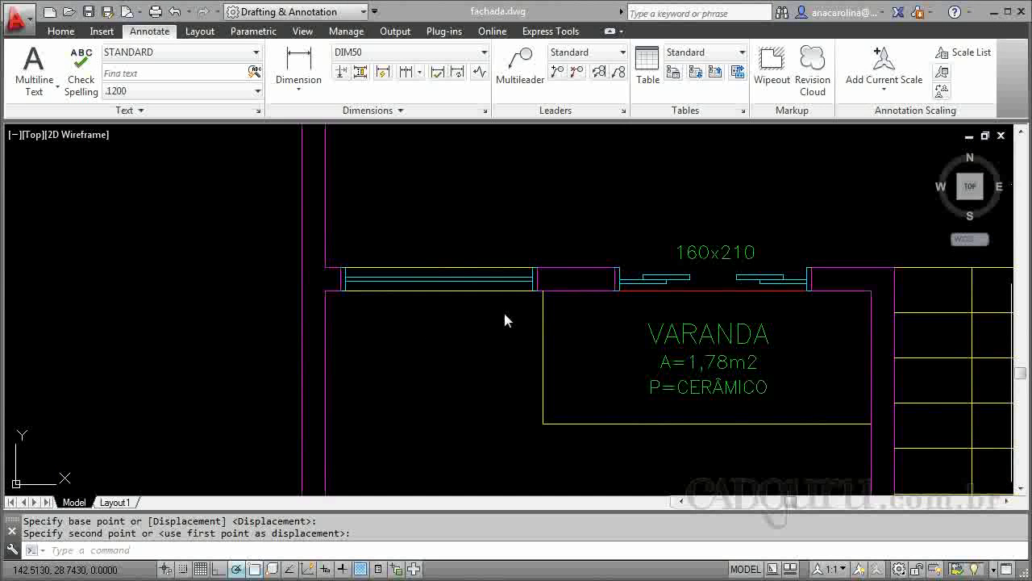
Copy the 160x210 label to just below the window beside the VARANDA
{"action": "left_click", "coordinate": [707, 250]}
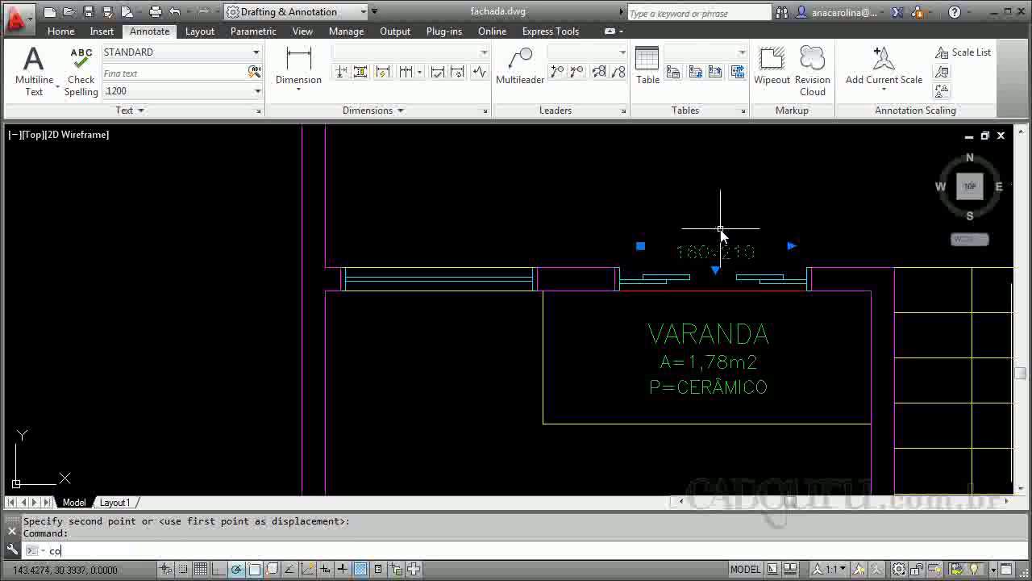
{"action": "key", "text": "Return"}
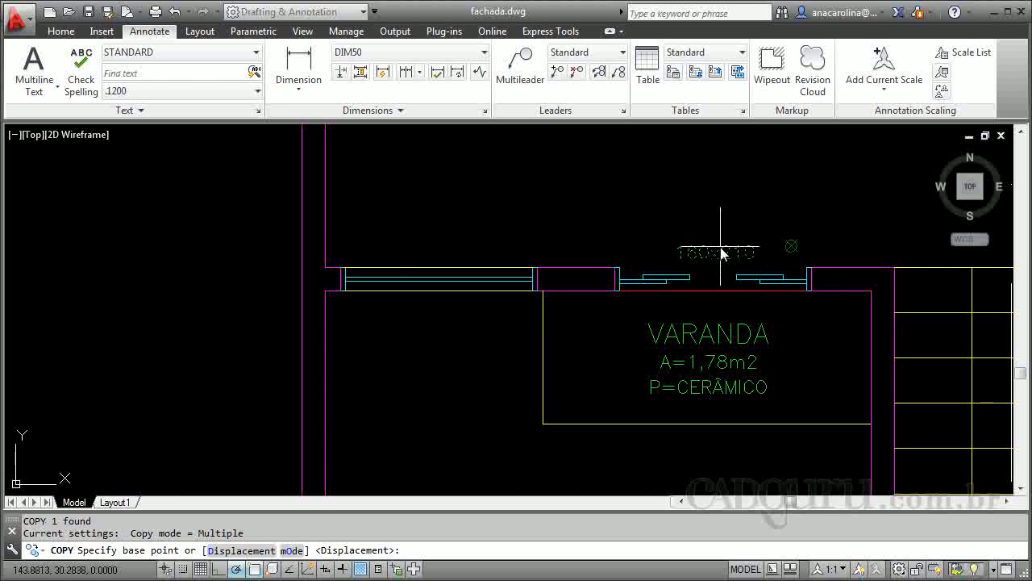
{"action": "left_click", "coordinate": [791, 245]}
{"action": "scroll", "coordinate": [479, 327], "scroll_direction": "up", "scroll_amount": 2}
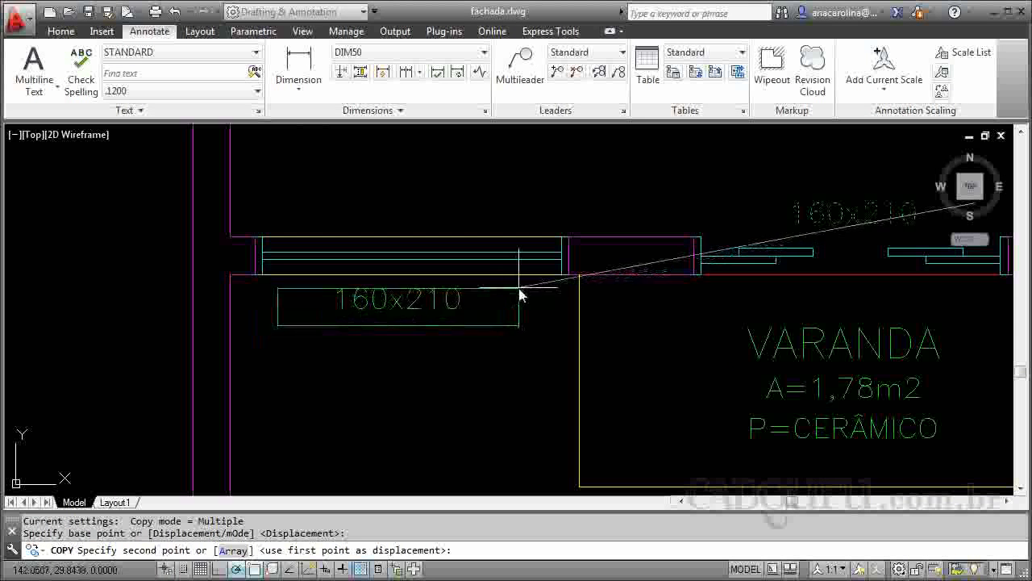
{"action": "left_click", "coordinate": [522, 295]}
{"action": "key", "text": "Escape"}
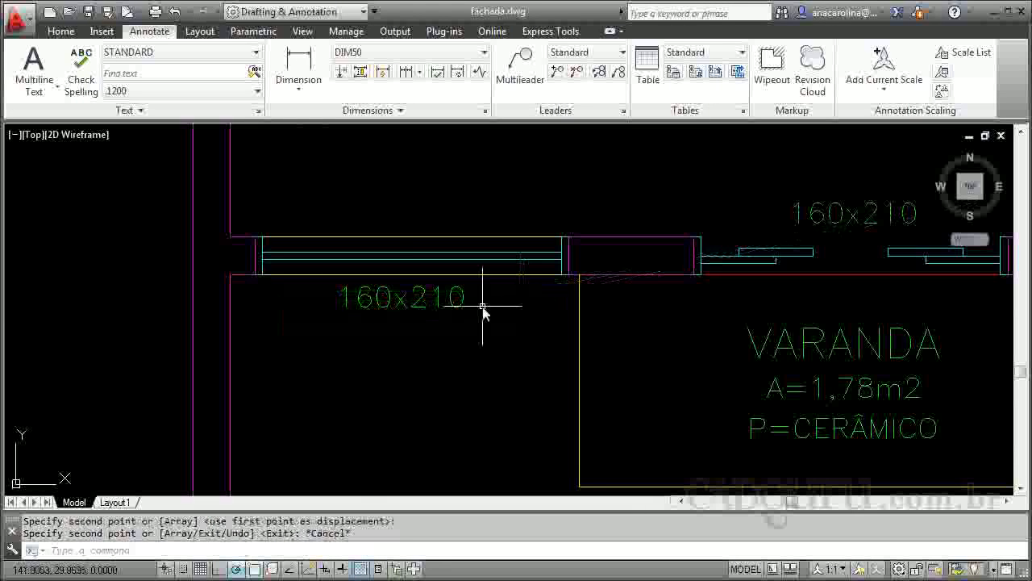
Change the copied window label to 120x120 with 90 on a second line, lengthening the text frame to hold both lines
{"action": "double_click", "coordinate": [421, 300]}
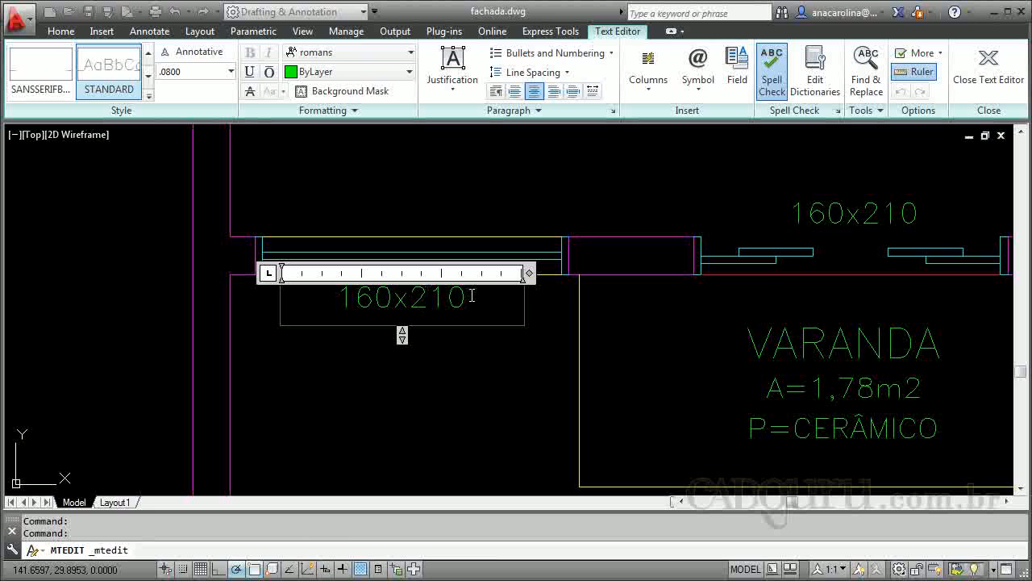
{"action": "left_click_drag", "start_coordinate": [472, 296], "coordinate": [321, 289]}
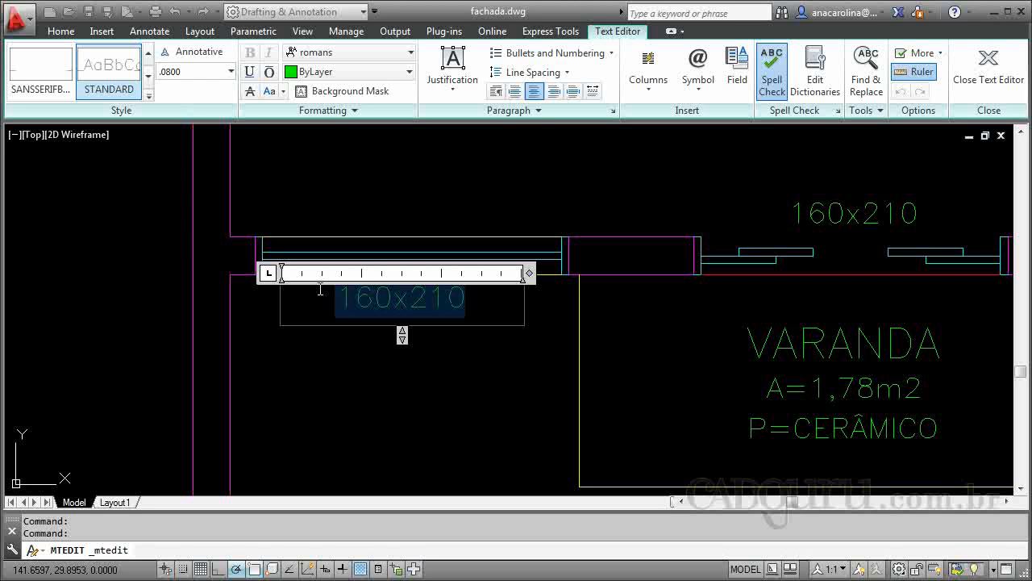
{"action": "type", "text": "12"}
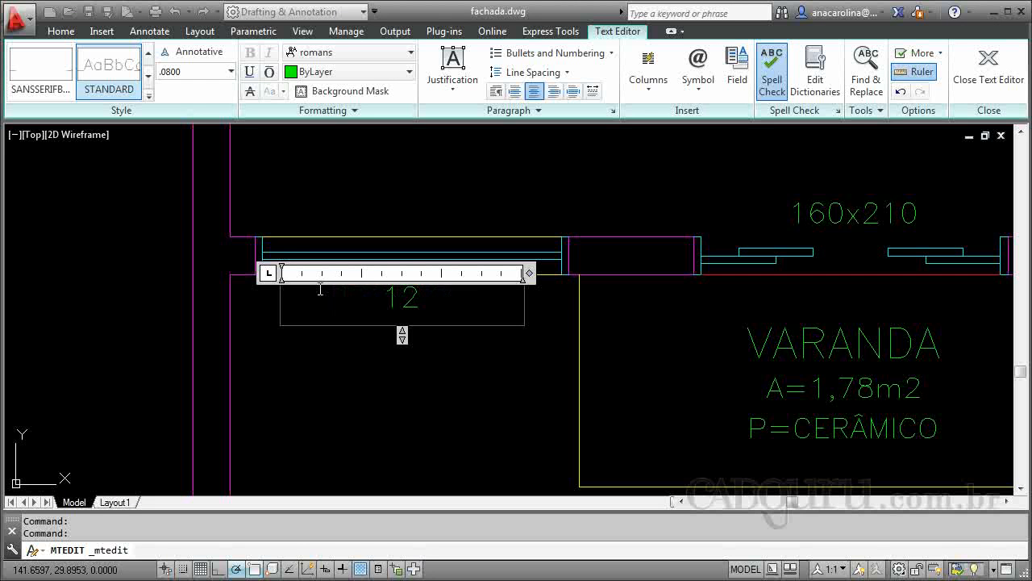
{"action": "type", "text": "0x120"}
{"action": "key", "text": "Return"}
{"action": "left_click", "coordinate": [472, 301]}
{"action": "key", "text": "Return"}
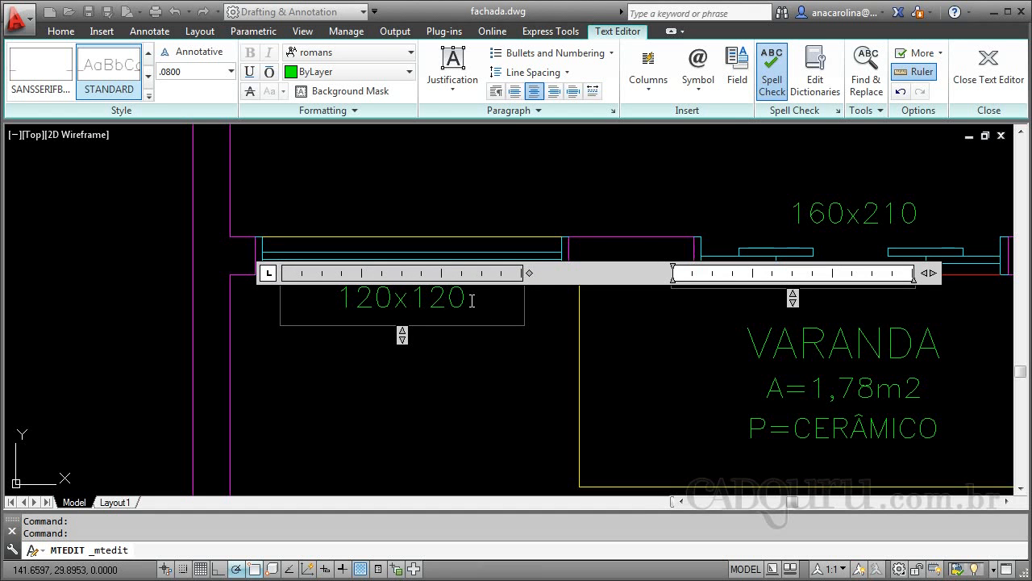
{"action": "type", "text": "90"}
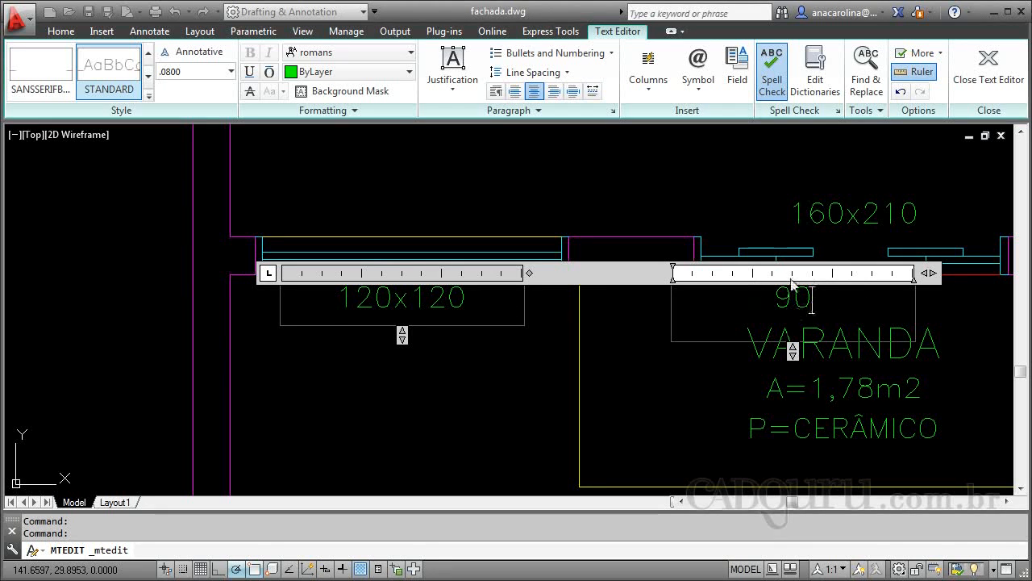
{"action": "left_click_drag", "start_coordinate": [403, 336], "coordinate": [400, 379]}
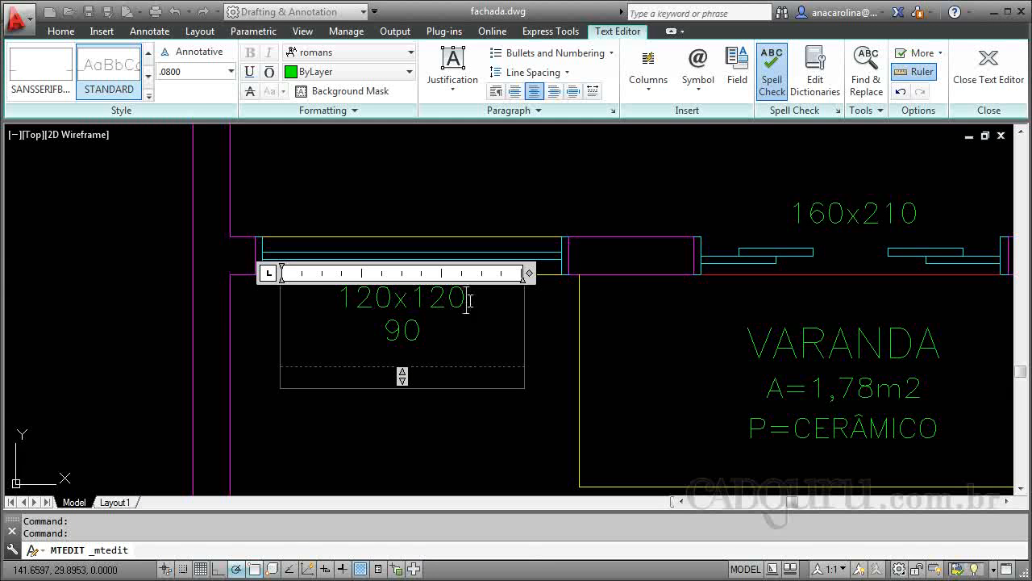
Underline the 120x120 line of the window label and finish editing
{"action": "left_click_drag", "start_coordinate": [468, 301], "coordinate": [324, 300]}
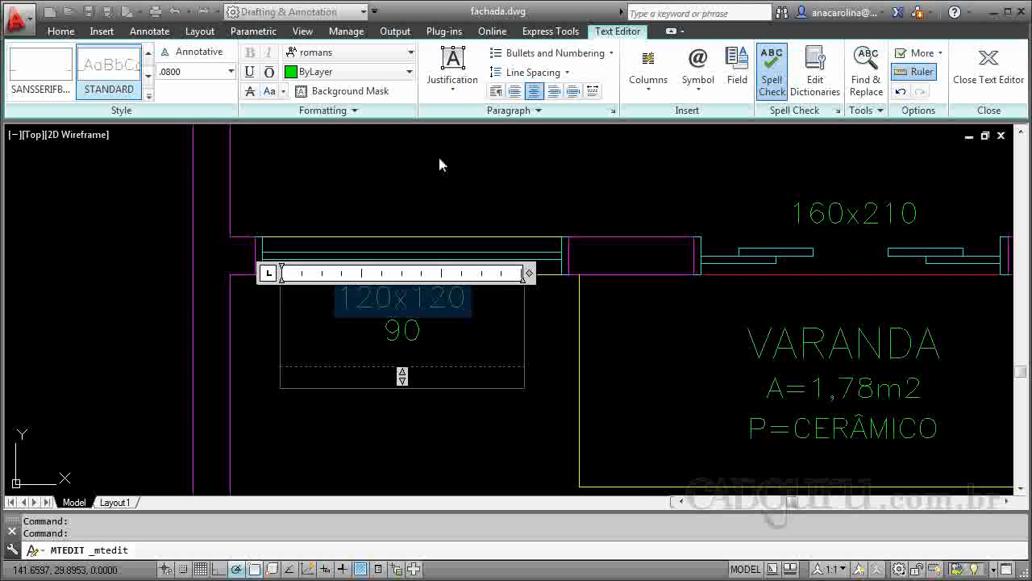
{"action": "left_click", "coordinate": [250, 72]}
{"action": "left_click", "coordinate": [534, 346]}
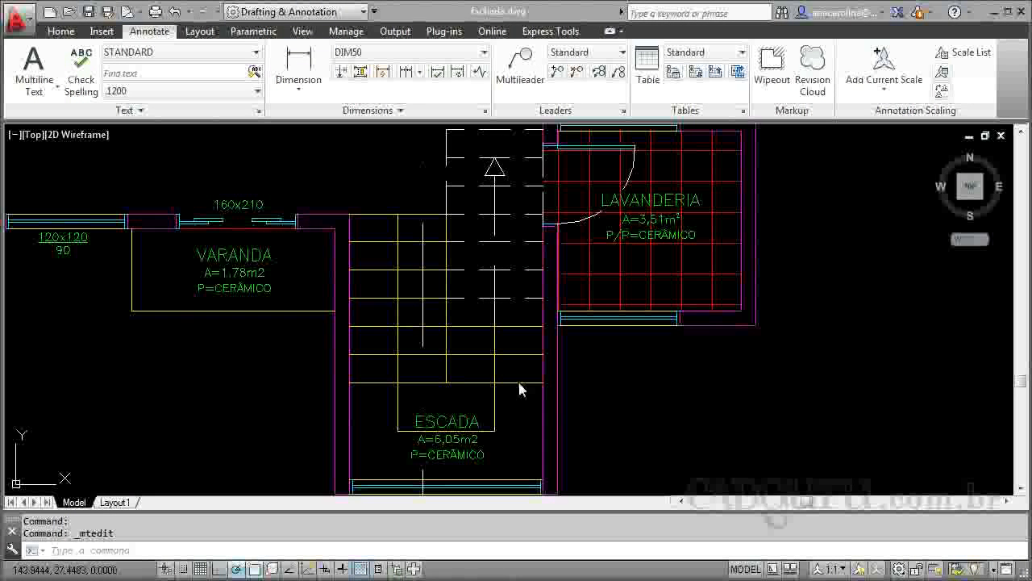
Copy the 160x210 door label to the uppermost stair tread beside the VARANDA
{"action": "left_click", "coordinate": [219, 206]}
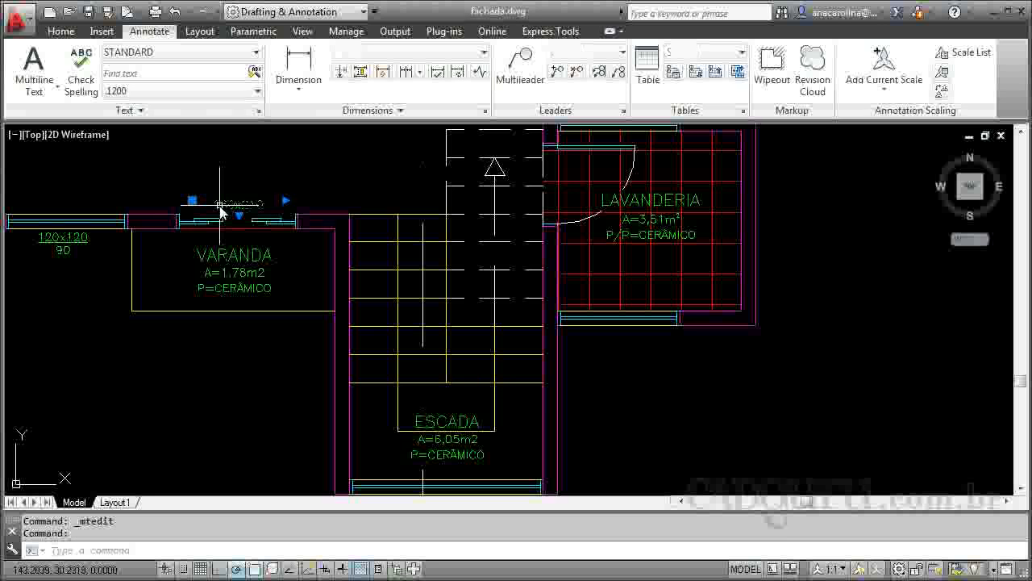
{"action": "type", "text": "co"}
{"action": "key", "text": "Return"}
{"action": "left_click", "coordinate": [220, 205]}
{"action": "scroll", "coordinate": [295, 230], "scroll_direction": "up", "scroll_amount": 7}
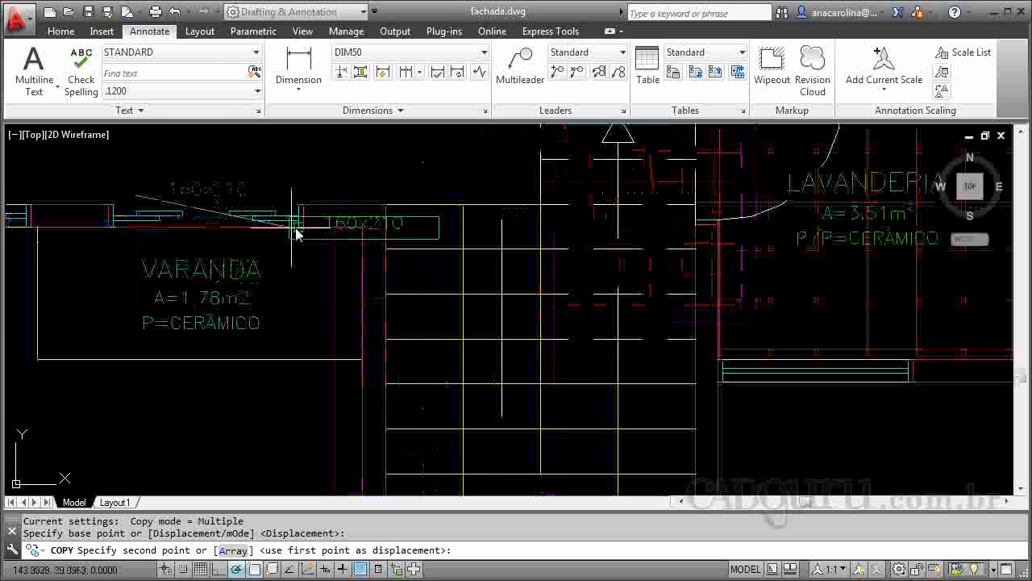
{"action": "scroll", "coordinate": [165, 250], "scroll_direction": "down", "scroll_amount": 3}
{"action": "left_click", "coordinate": [438, 229]}
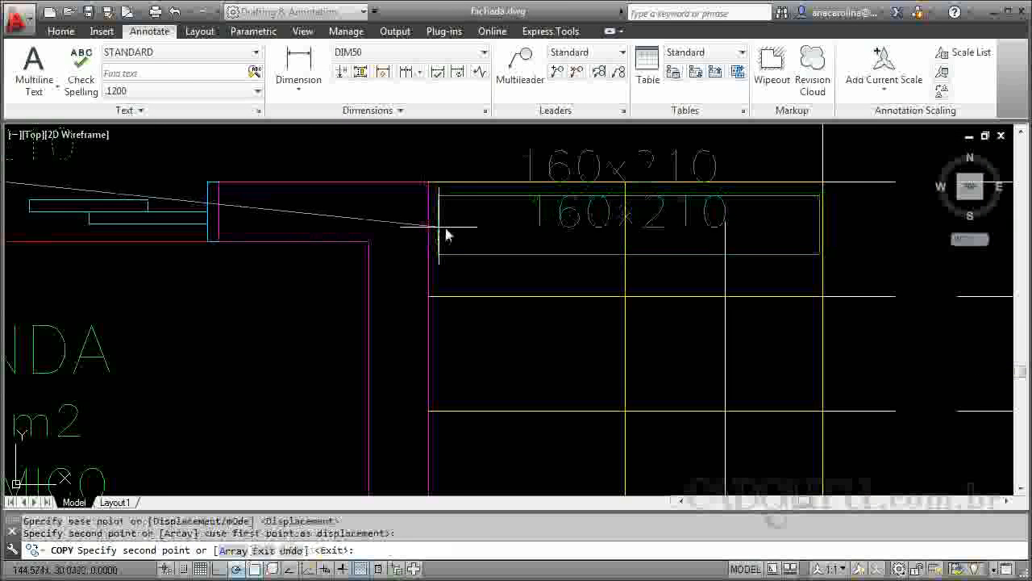
{"action": "key", "text": "Escape"}
Replace the text of the label copied to the stairs with 1 and left-align it
{"action": "double_click", "coordinate": [565, 153]}
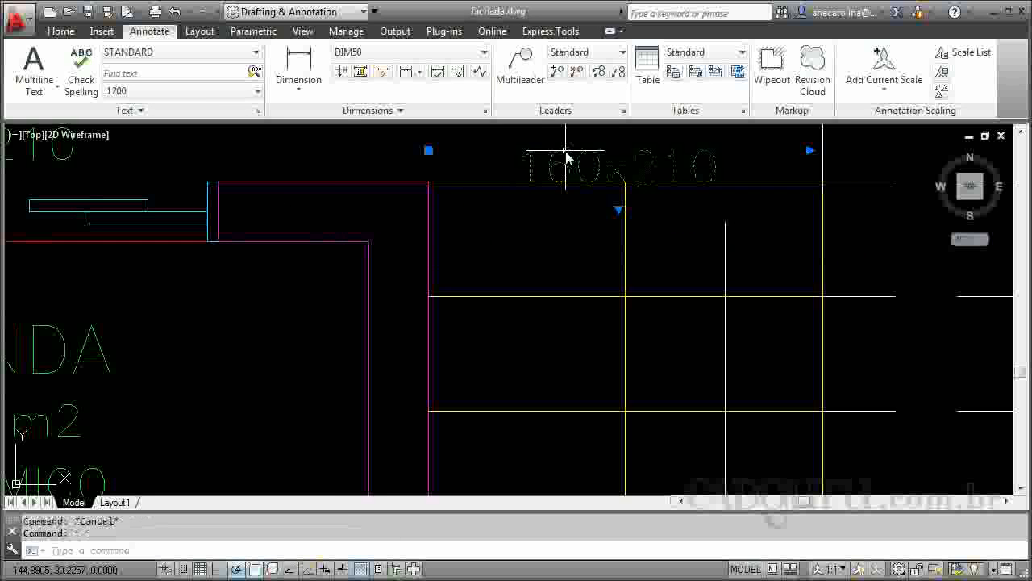
{"action": "key", "text": "Delete"}
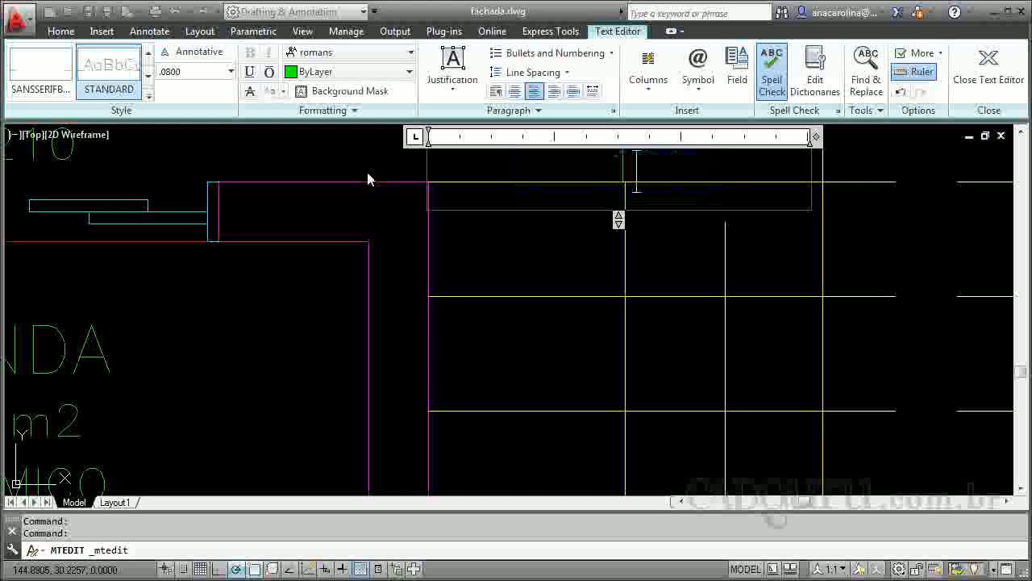
{"action": "left_click", "coordinate": [567, 246]}
{"action": "double_click", "coordinate": [622, 161]}
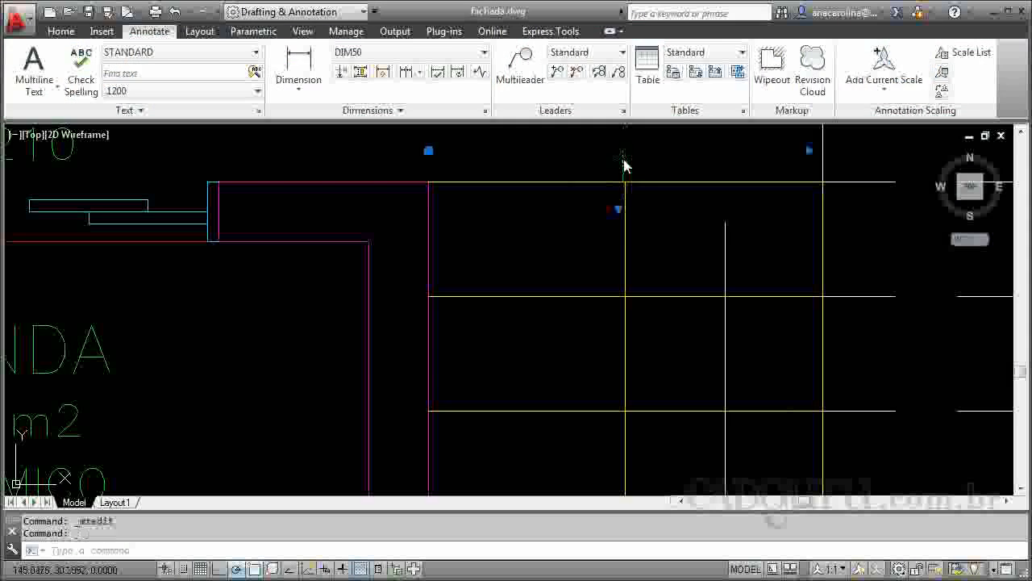
{"action": "left_click", "coordinate": [516, 91]}
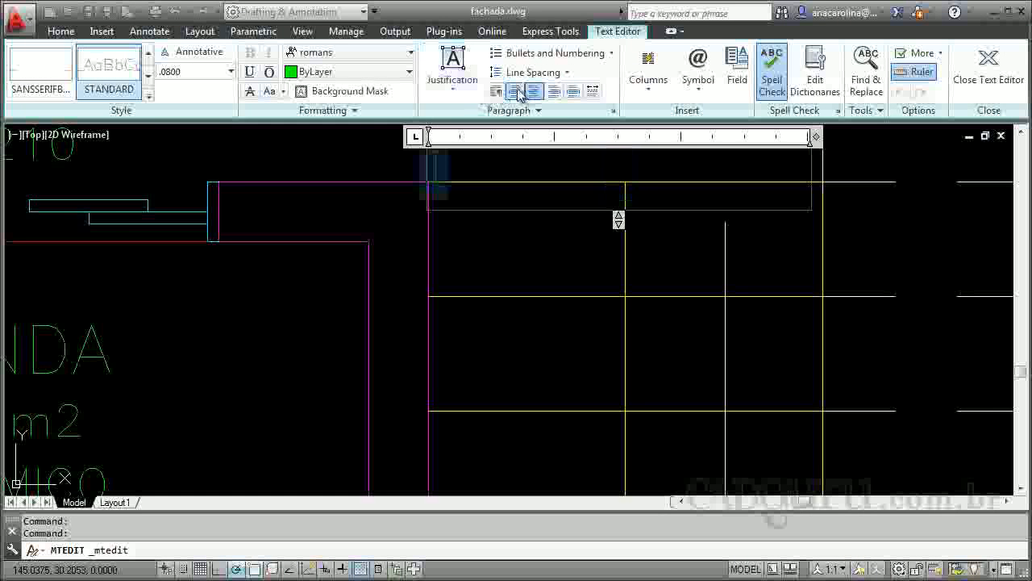
{"action": "left_click", "coordinate": [508, 256]}
Move the number 1 straight down into the corner of the first stair tread
{"action": "left_click", "coordinate": [438, 166]}
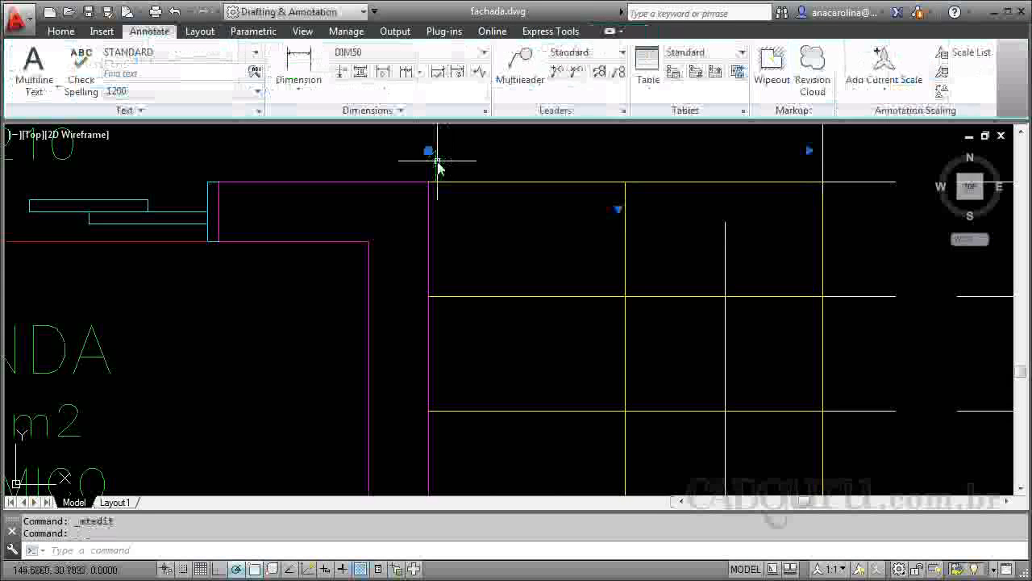
{"action": "type", "text": "m"}
{"action": "key", "text": "Return"}
{"action": "left_click", "coordinate": [520, 217]}
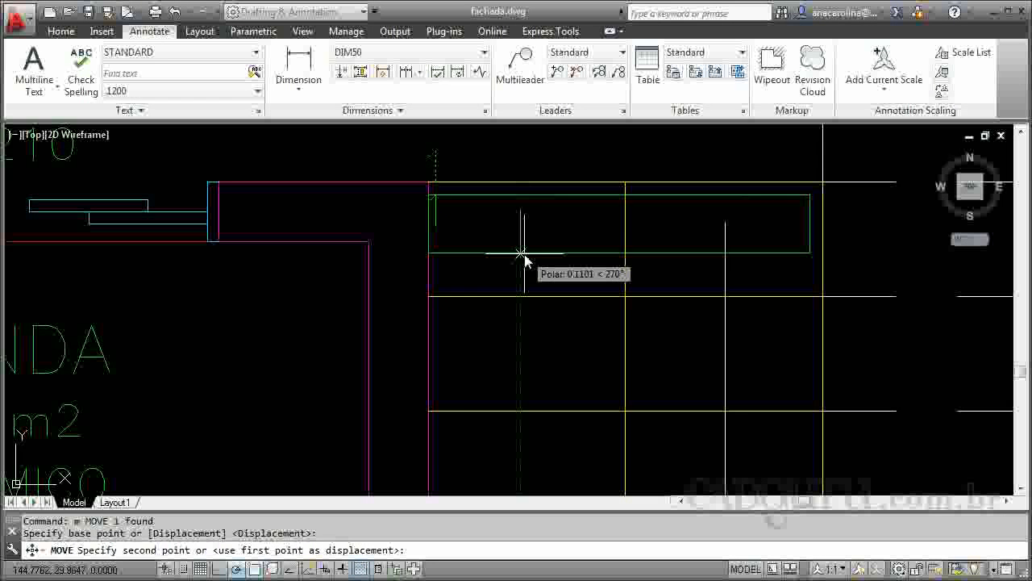
{"action": "scroll", "coordinate": [424, 196], "scroll_direction": "down", "scroll_amount": 2}
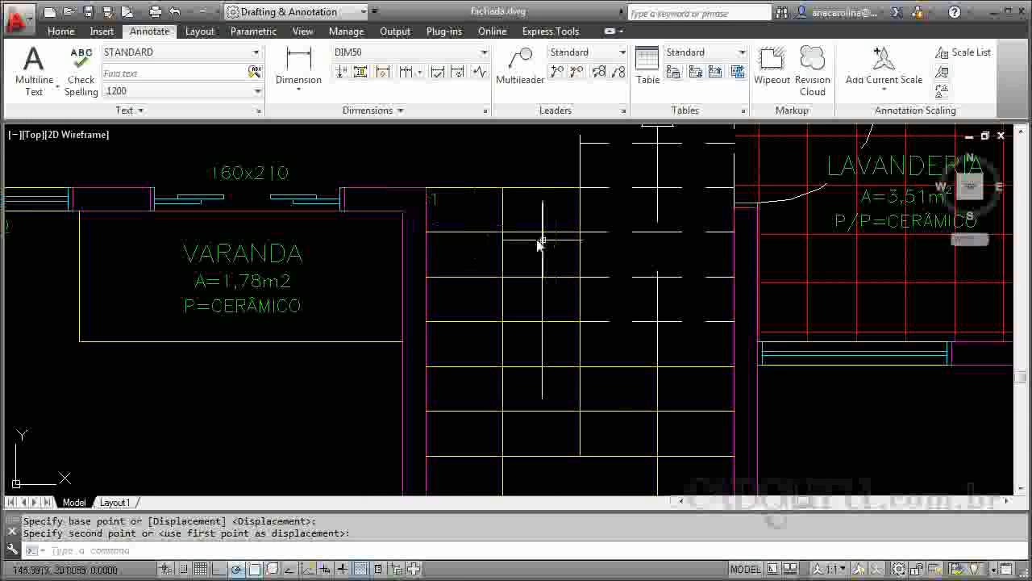
Copy the number 1 from the first stair tread straight down to the second tread
{"action": "left_click", "coordinate": [435, 200]}
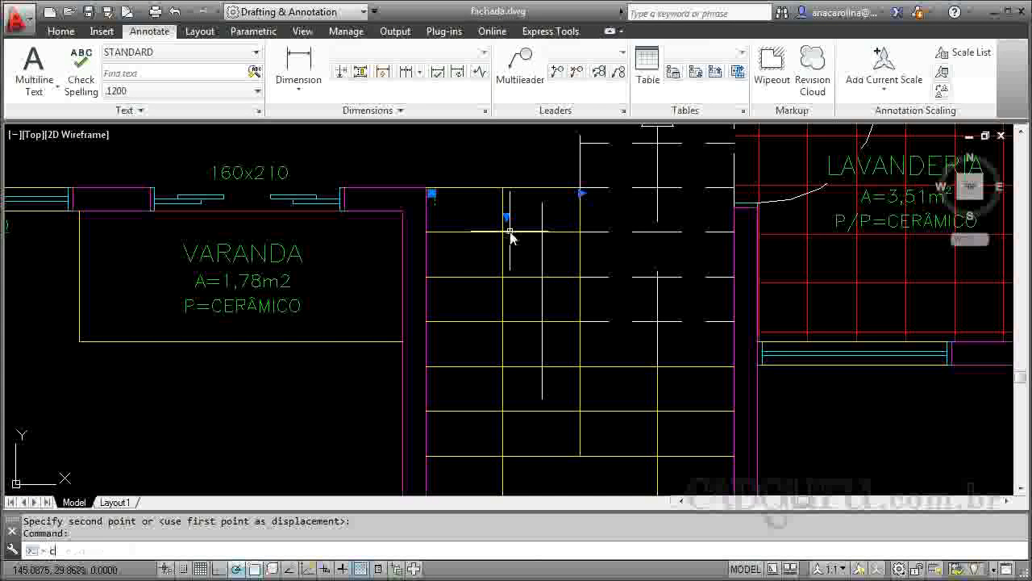
{"action": "type", "text": "co"}
{"action": "key", "text": "Return"}
{"action": "scroll", "coordinate": [484, 211], "scroll_direction": "up", "scroll_amount": 3}
{"action": "left_click", "coordinate": [462, 187]}
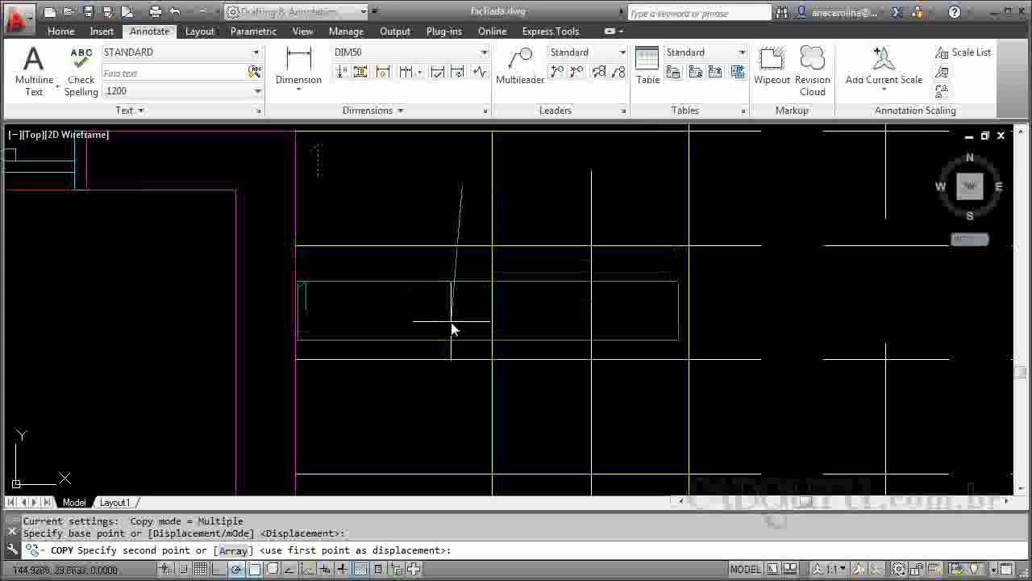
{"action": "left_click", "coordinate": [459, 311]}
{"action": "key", "text": "Return"}
Replace the text of the number copied onto the second stair tread with 2
{"action": "double_click", "coordinate": [315, 279]}
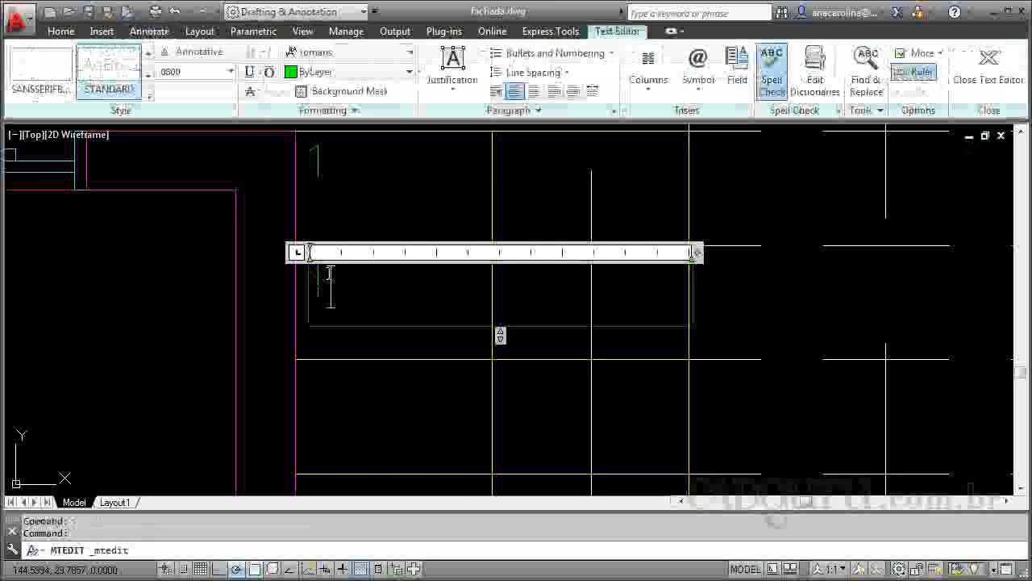
{"action": "type", "text": "2"}
{"action": "left_click", "coordinate": [353, 339]}
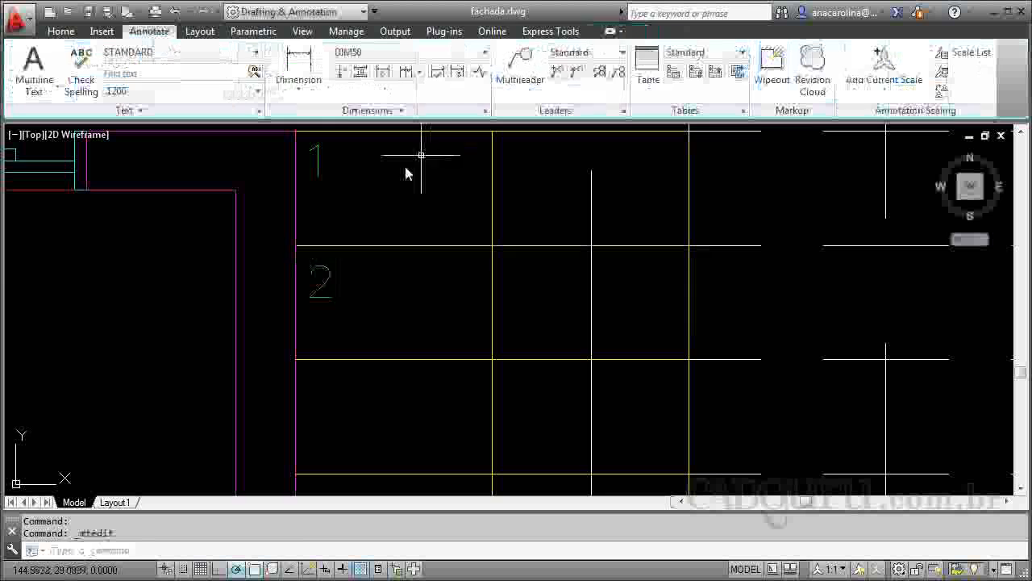
Copy the number 2 to the third stair tread, close to the yellow stair direction line
{"action": "scroll", "coordinate": [373, 154], "scroll_direction": "down", "scroll_amount": 1}
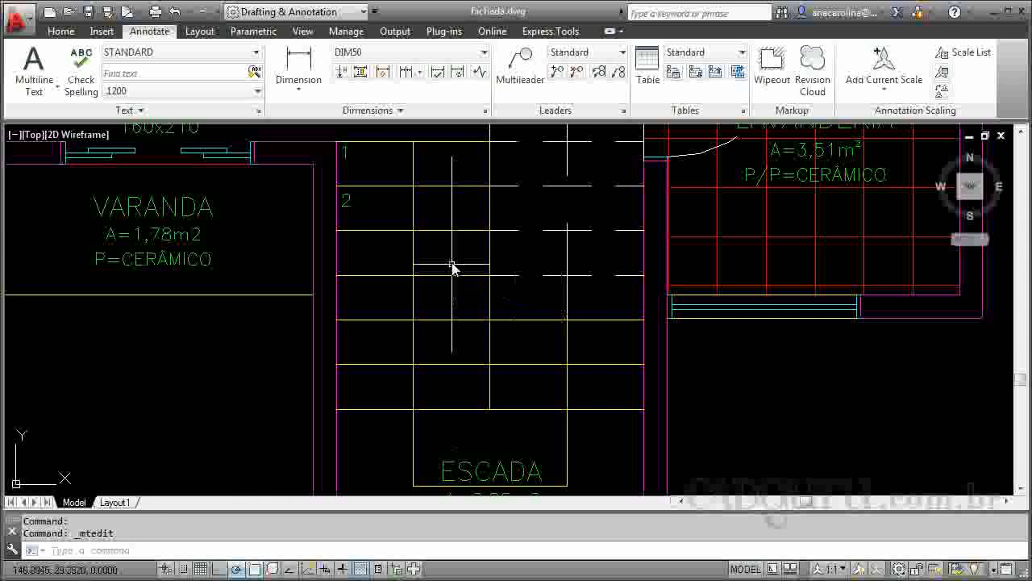
{"action": "scroll", "coordinate": [418, 217], "scroll_direction": "up", "scroll_amount": 2}
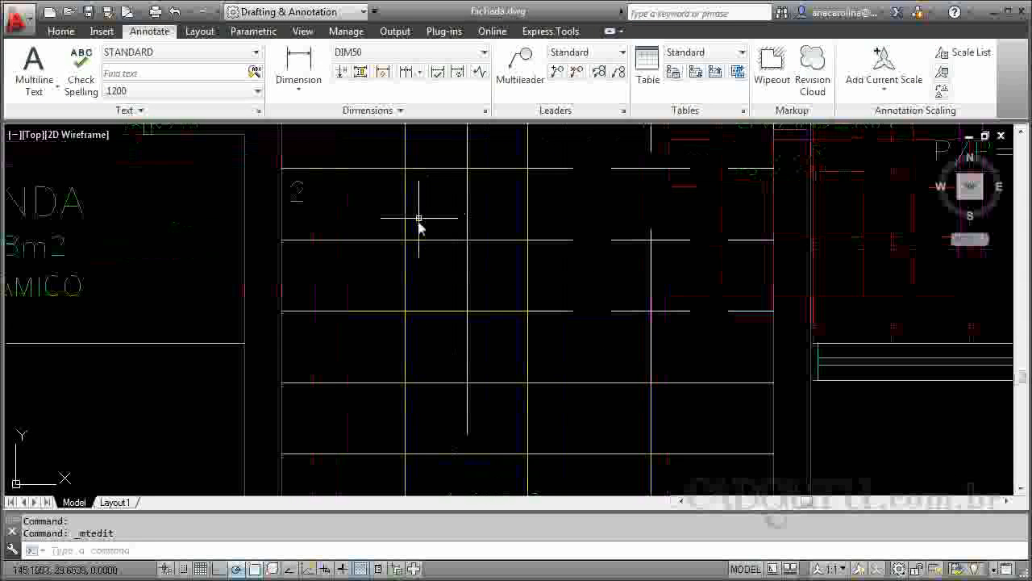
{"action": "left_click", "coordinate": [300, 190]}
{"action": "type", "text": "co"}
{"action": "key", "text": "Return"}
{"action": "left_click", "coordinate": [298, 199]}
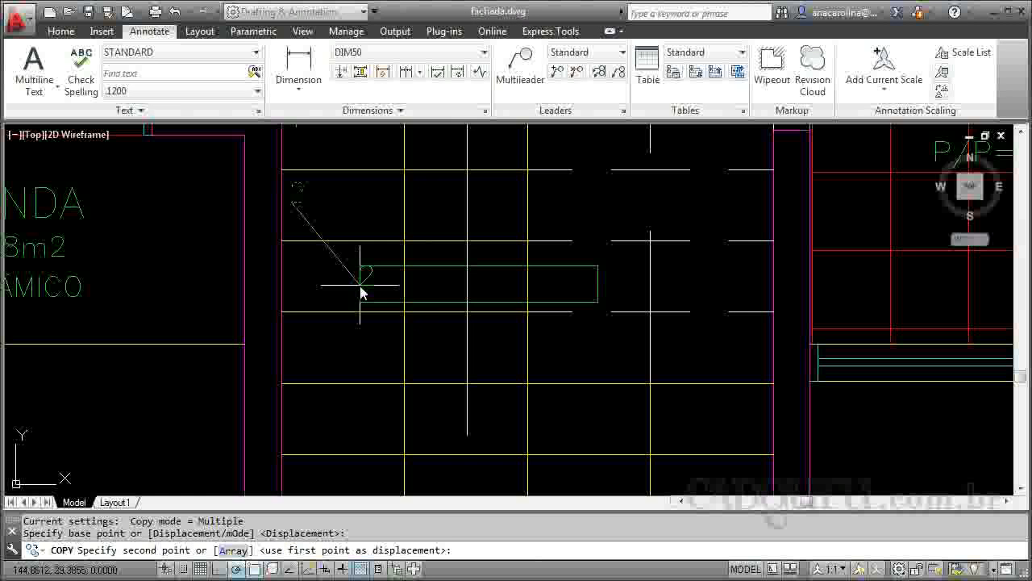
{"action": "key", "text": "Escape"}
Replace the text of the number copied onto the third stair tread with sobe
{"action": "scroll", "coordinate": [362, 277], "scroll_direction": "down", "scroll_amount": 5}
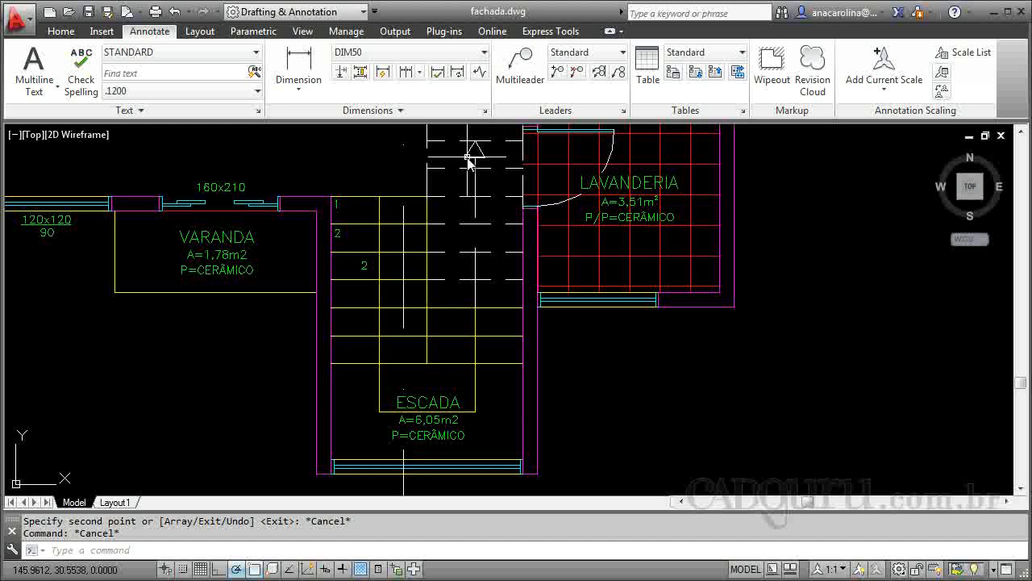
{"action": "scroll", "coordinate": [375, 269], "scroll_direction": "up", "scroll_amount": 6}
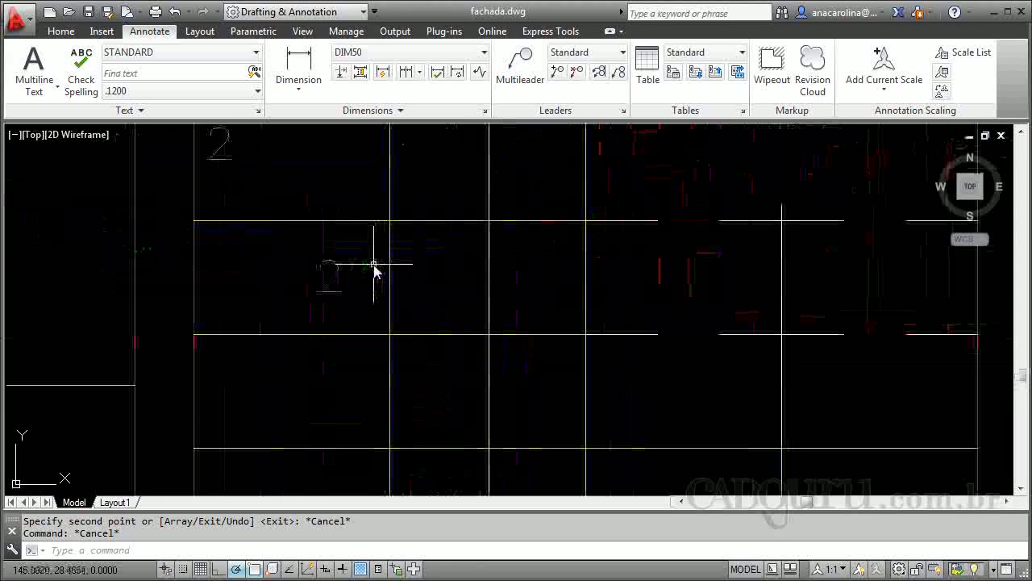
{"action": "double_click", "coordinate": [337, 278]}
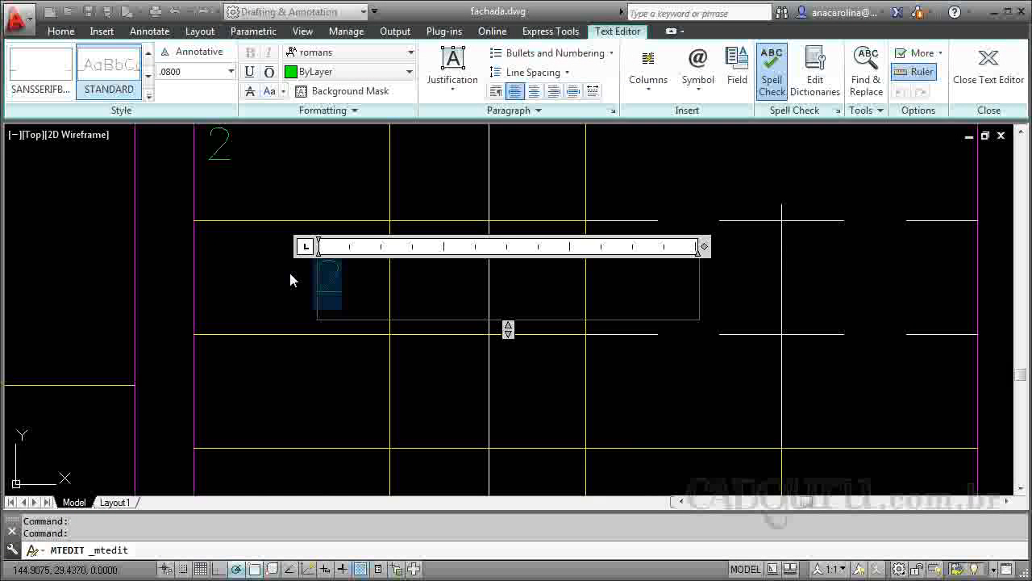
{"action": "type", "text": "SObe"}
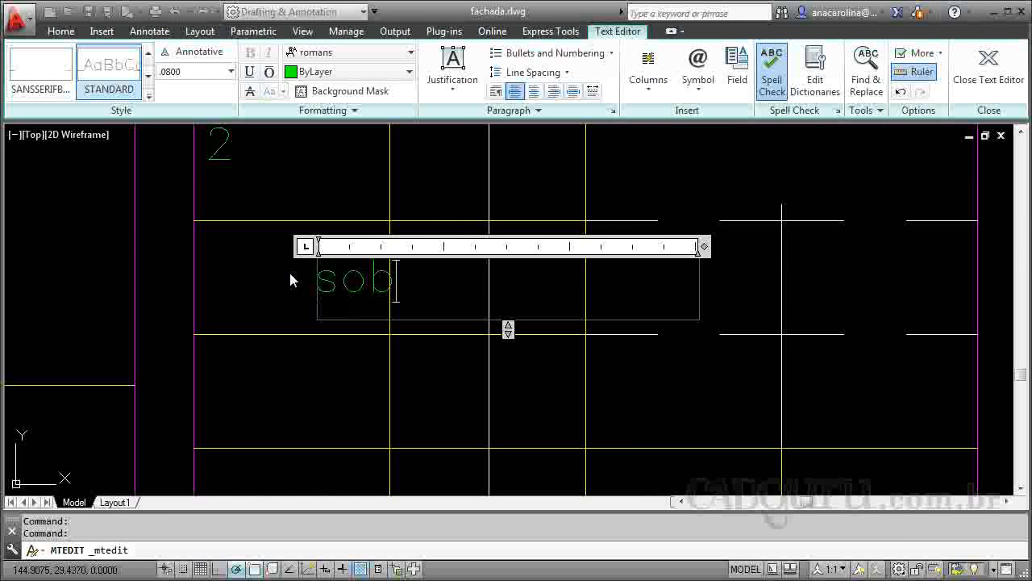
{"action": "left_click", "coordinate": [269, 270]}
{"action": "scroll", "coordinate": [374, 306], "scroll_direction": "down", "scroll_amount": 6}
{"action": "scroll", "coordinate": [395, 315], "scroll_direction": "up", "scroll_amount": 2}
{"action": "left_click", "coordinate": [379, 302]}
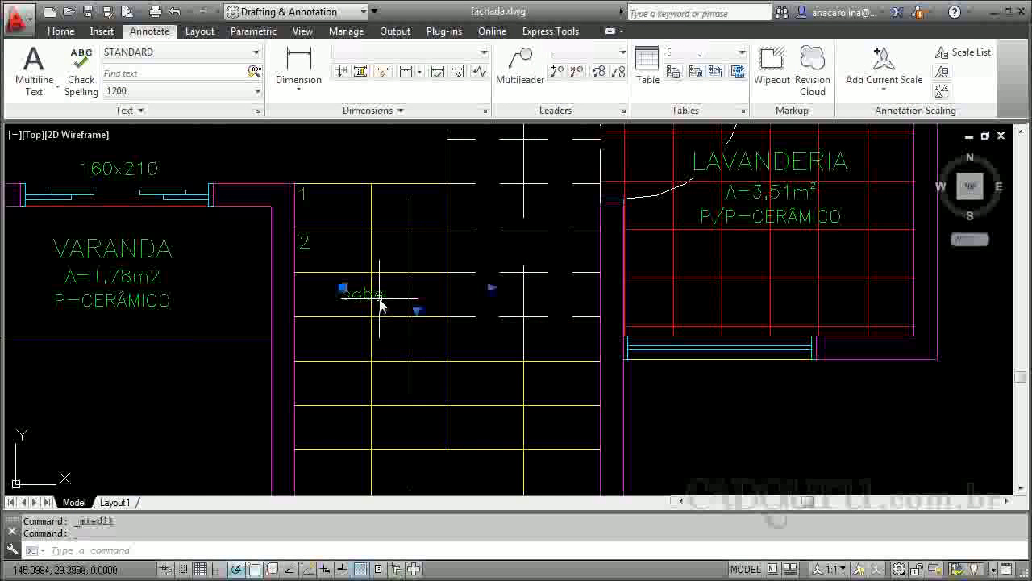
{"action": "type", "text": "o"}
{"action": "key", "text": "Return"}
{"action": "left_click", "coordinate": [337, 296]}
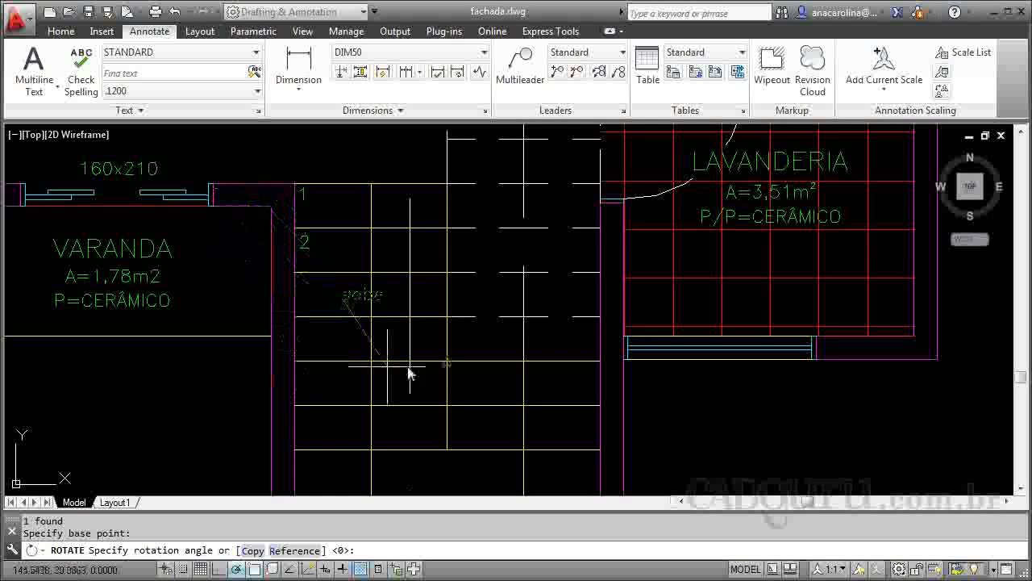
{"action": "key", "text": "Escape"}
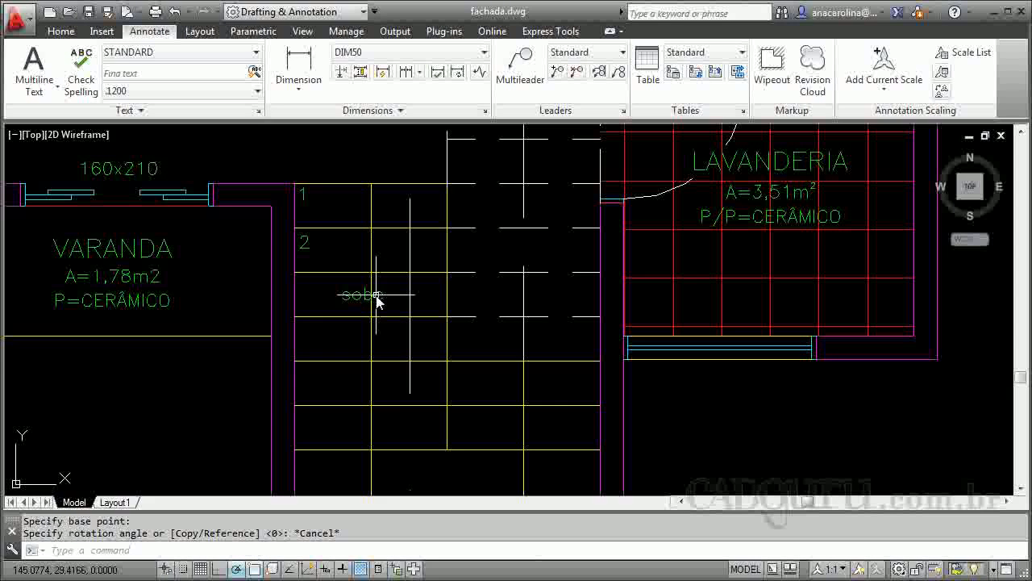
Rotate the sobe text 90 degrees counterclockwise about its lower-left corner so it reads upward
{"action": "type", "text": "ro"}
{"action": "key", "text": "Return"}
{"action": "left_click", "coordinate": [354, 300]}
{"action": "key", "text": "Return"}
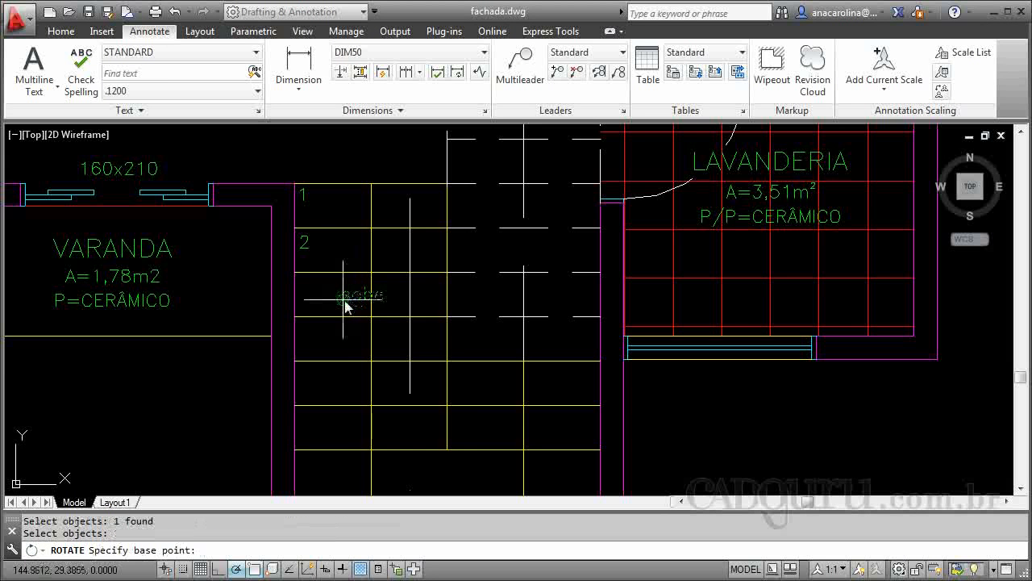
{"action": "left_click", "coordinate": [345, 304]}
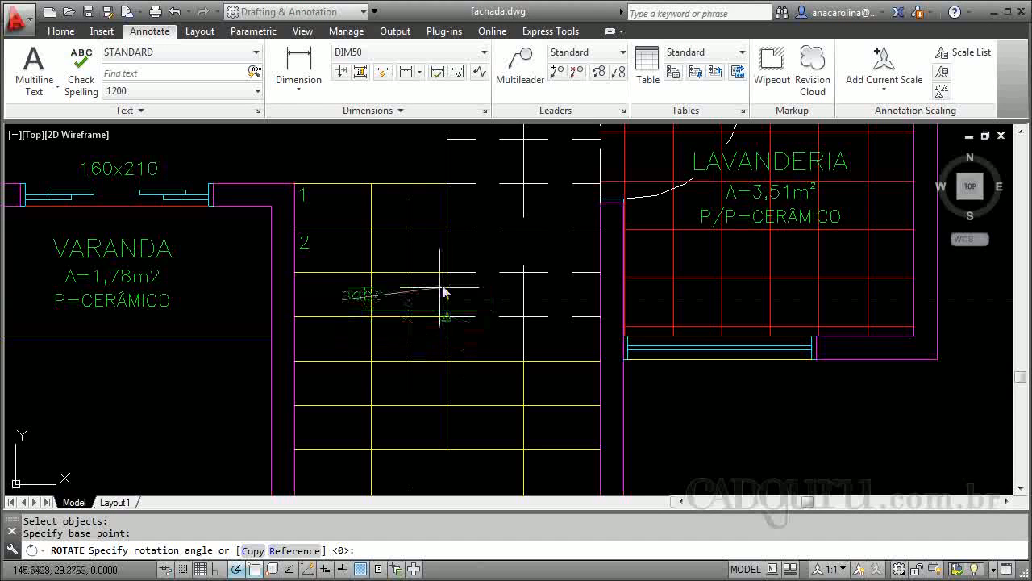
{"action": "left_click", "coordinate": [339, 167]}
Move the vertical sobe text into the third tread, directly beside the yellow stair direction line
{"action": "scroll", "coordinate": [339, 274], "scroll_direction": "up", "scroll_amount": 4}
{"action": "left_click", "coordinate": [322, 295]}
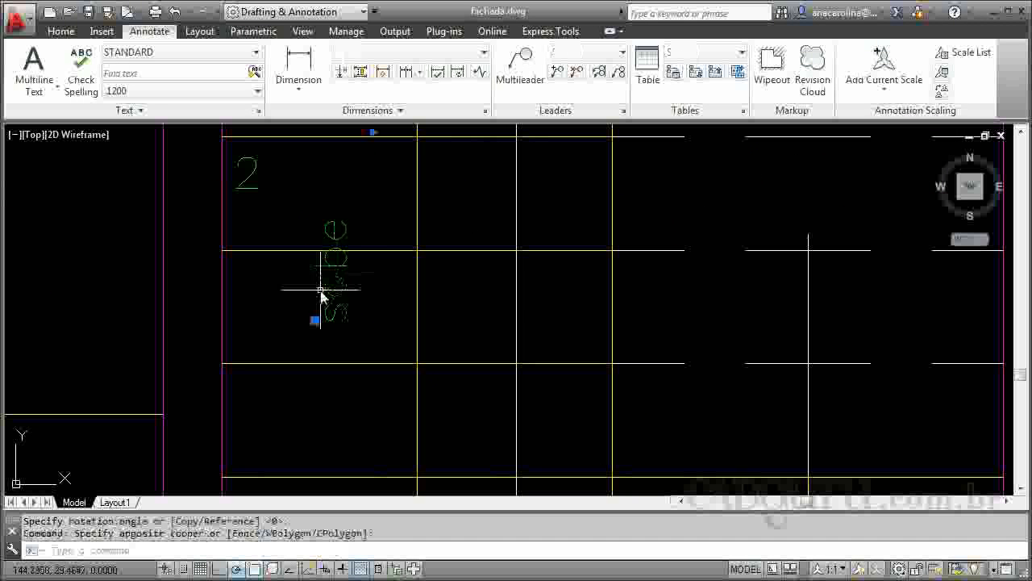
{"action": "key", "text": "Return"}
{"action": "left_click", "coordinate": [390, 316]}
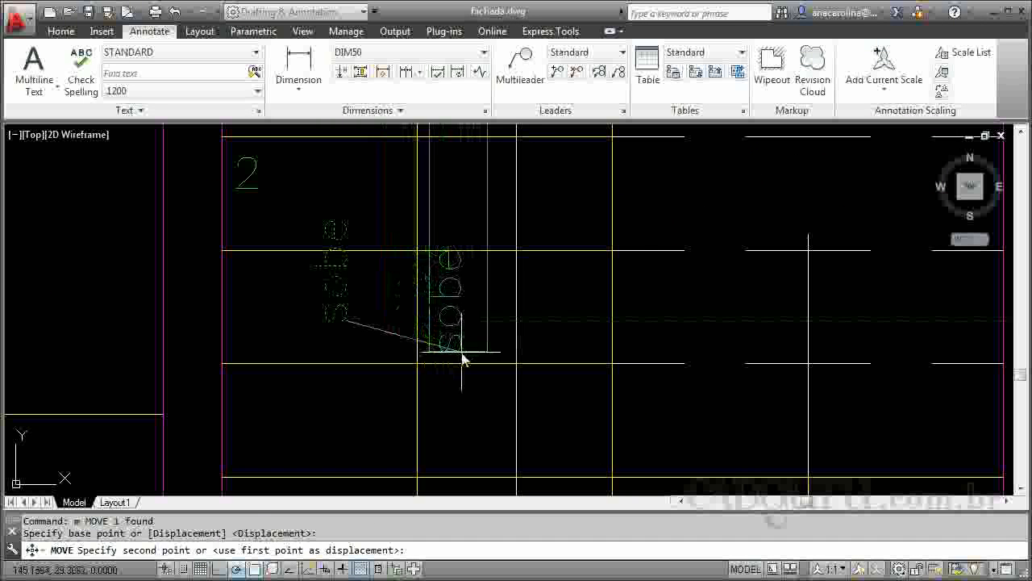
{"action": "left_click", "coordinate": [462, 353]}
Shift the vertical sobe text slightly left so it stands clear of the yellow direction line
{"action": "left_click", "coordinate": [403, 324]}
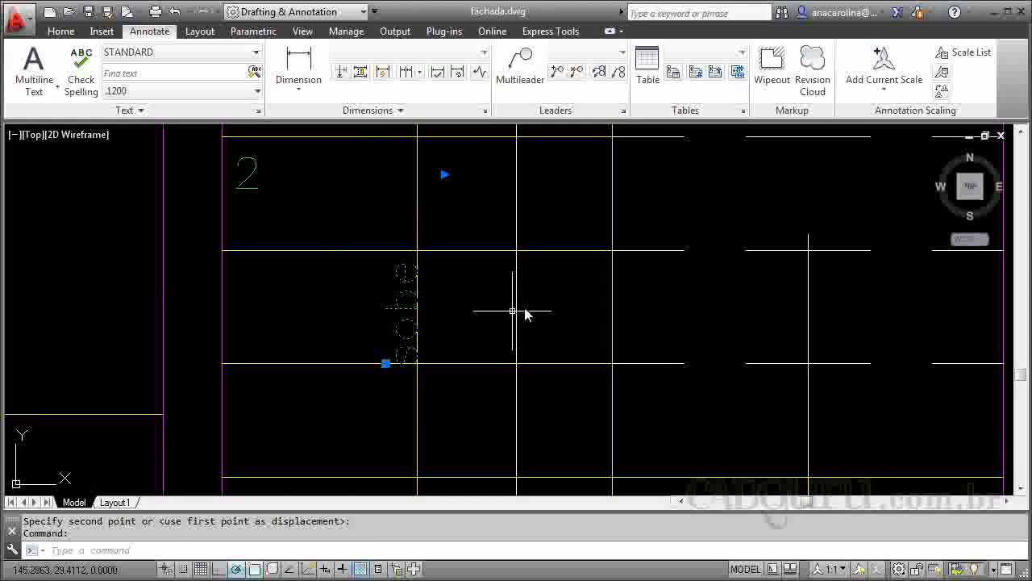
{"action": "key", "text": "Return"}
{"action": "left_click", "coordinate": [499, 302]}
{"action": "left_click", "coordinate": [491, 306]}
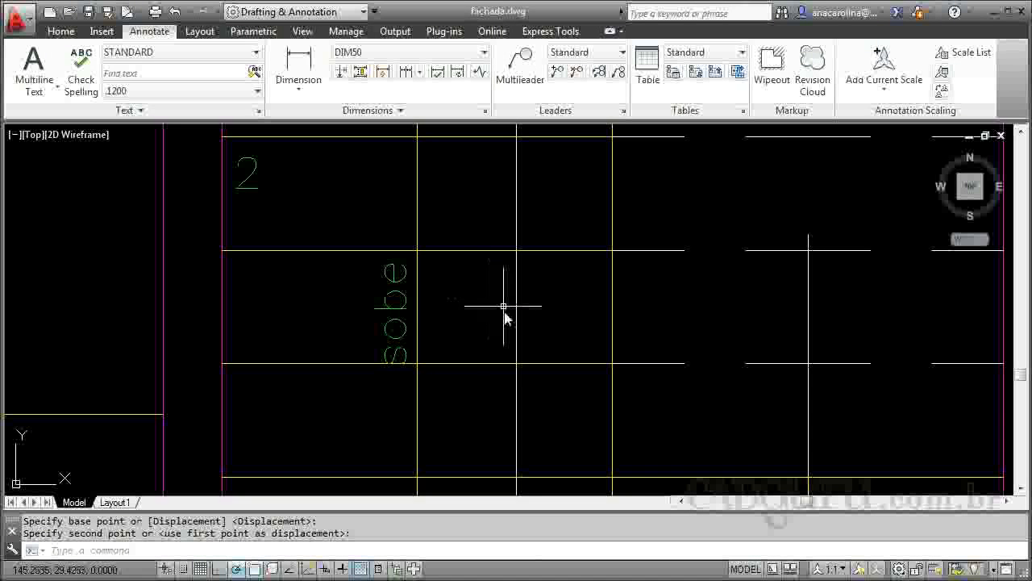
Nudge the vertical sobe text straight up to centre it between the third tread's edges
{"action": "left_click", "coordinate": [386, 311]}
{"action": "left_click", "coordinate": [375, 341]}
{"action": "type", "text": "m"}
{"action": "key", "text": "Return"}
{"action": "left_click", "coordinate": [488, 306]}
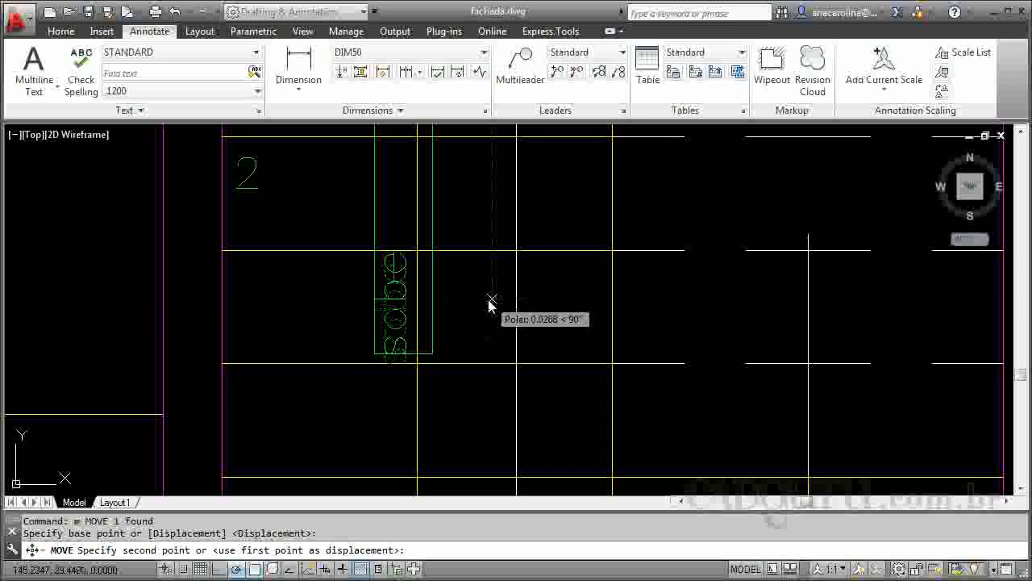
{"action": "key", "text": "Escape"}
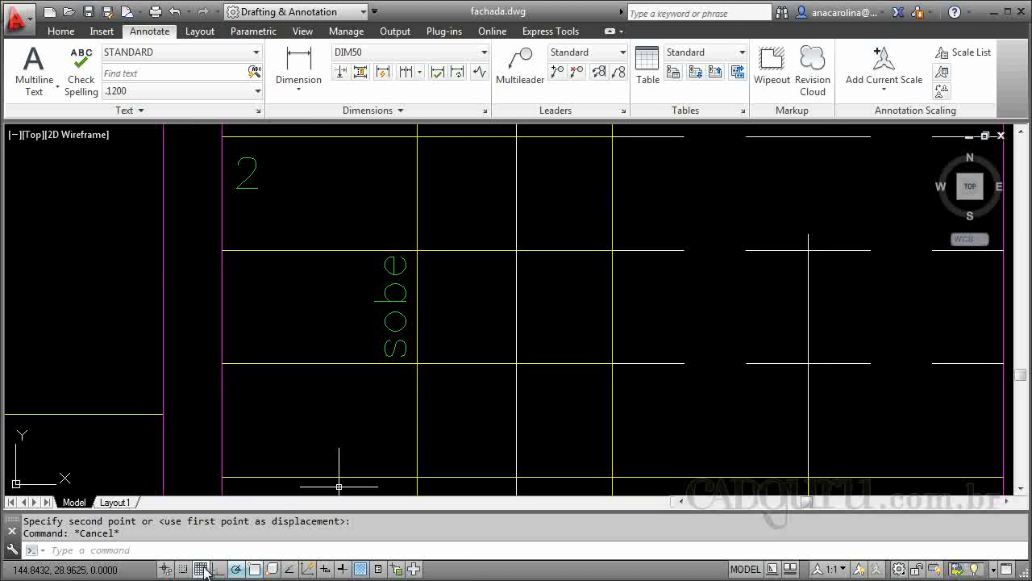
{"action": "scroll", "coordinate": [392, 288], "scroll_direction": "down", "scroll_amount": 2}
{"action": "scroll", "coordinate": [410, 283], "scroll_direction": "down", "scroll_amount": 2}
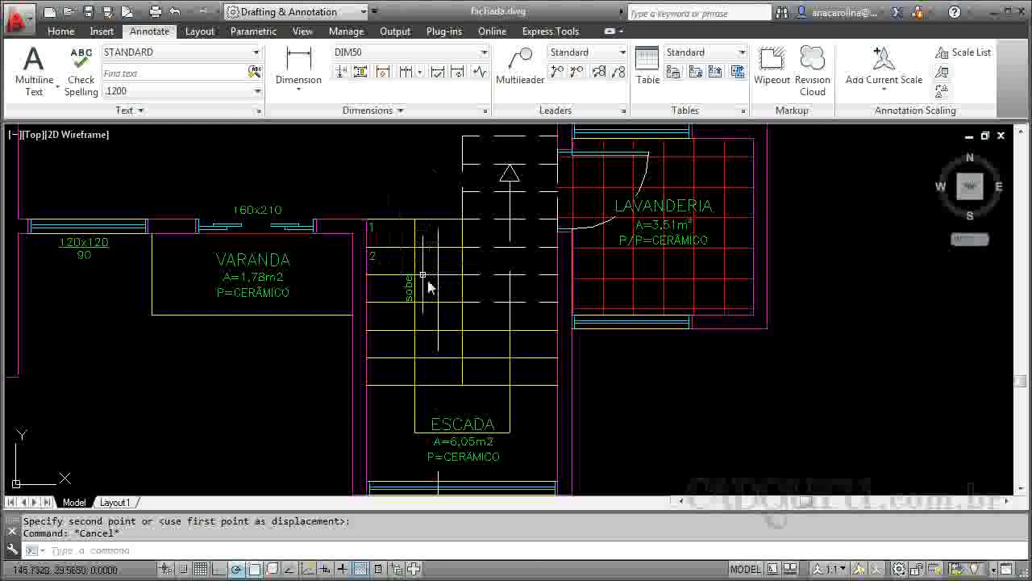
{"action": "scroll", "coordinate": [373, 333], "scroll_direction": "down", "scroll_amount": 2}
{"action": "scroll", "coordinate": [487, 331], "scroll_direction": "up", "scroll_amount": 2}
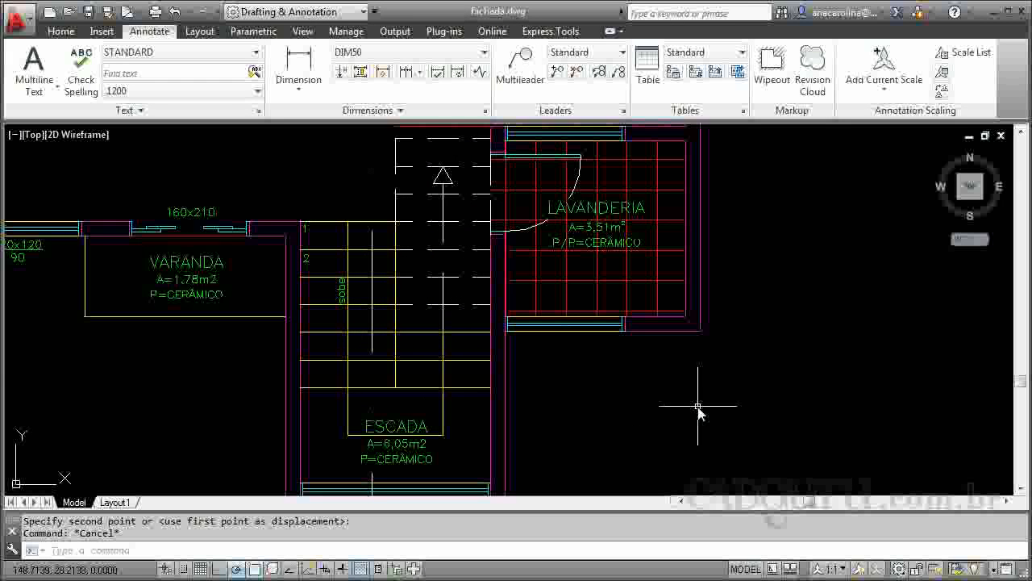
{"action": "scroll", "coordinate": [698, 411], "scroll_direction": "down", "scroll_amount": 2}
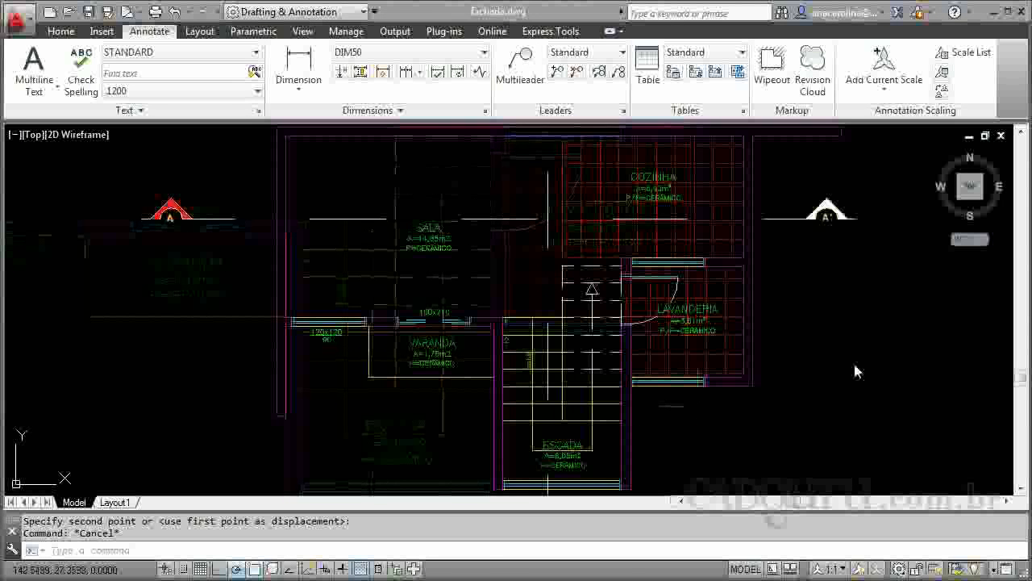